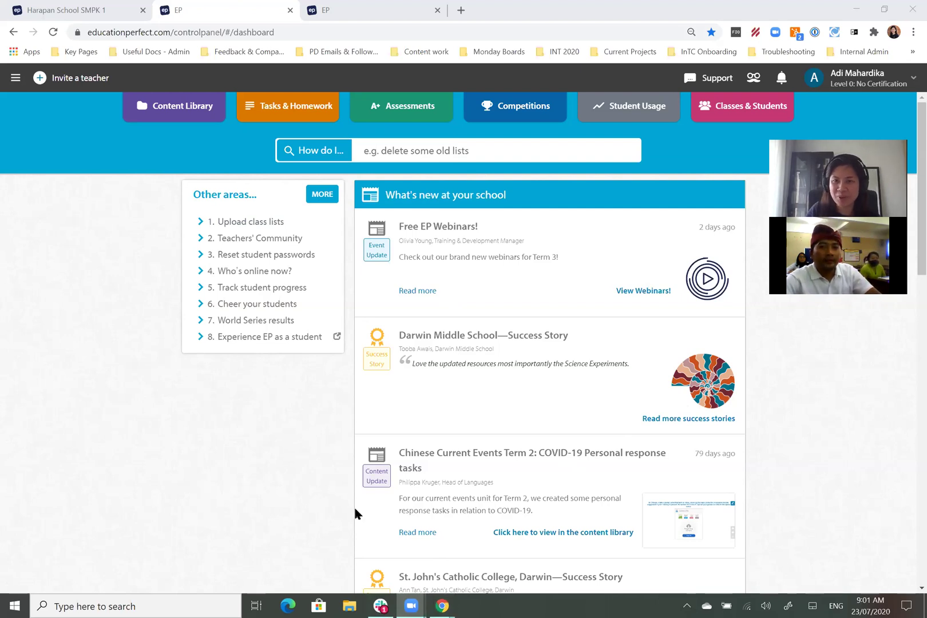
# Step: In the incognito Chrome window, go to educationperfect.com
pyautogui.moveTo(442, 605)
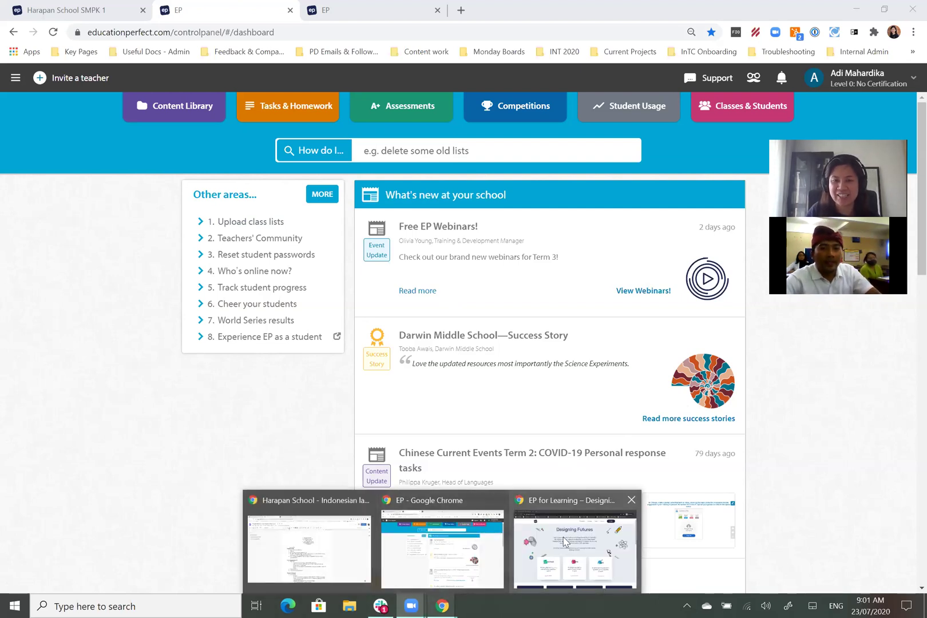
pyautogui.click(576, 521)
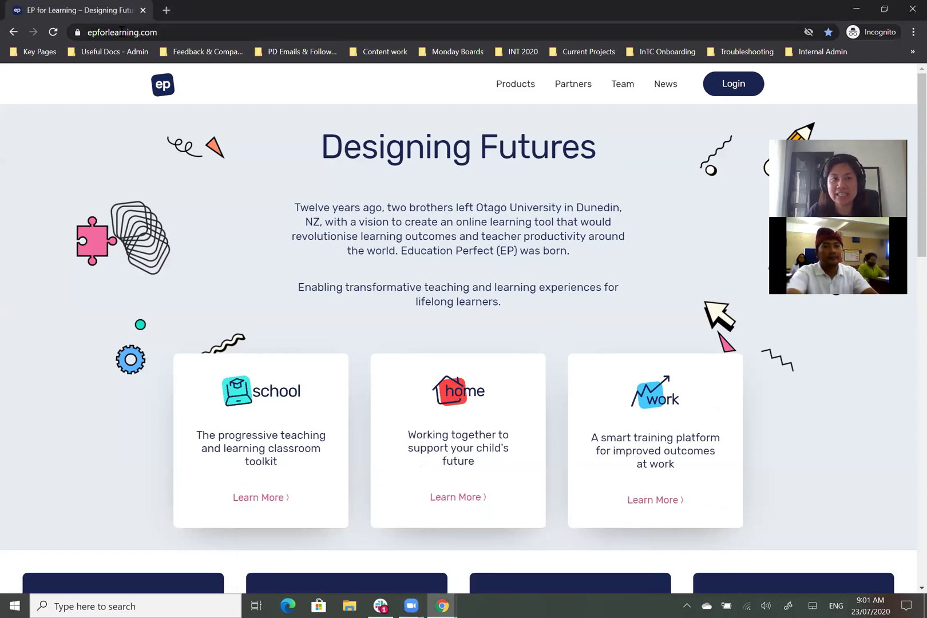
pyautogui.click(217, 33)
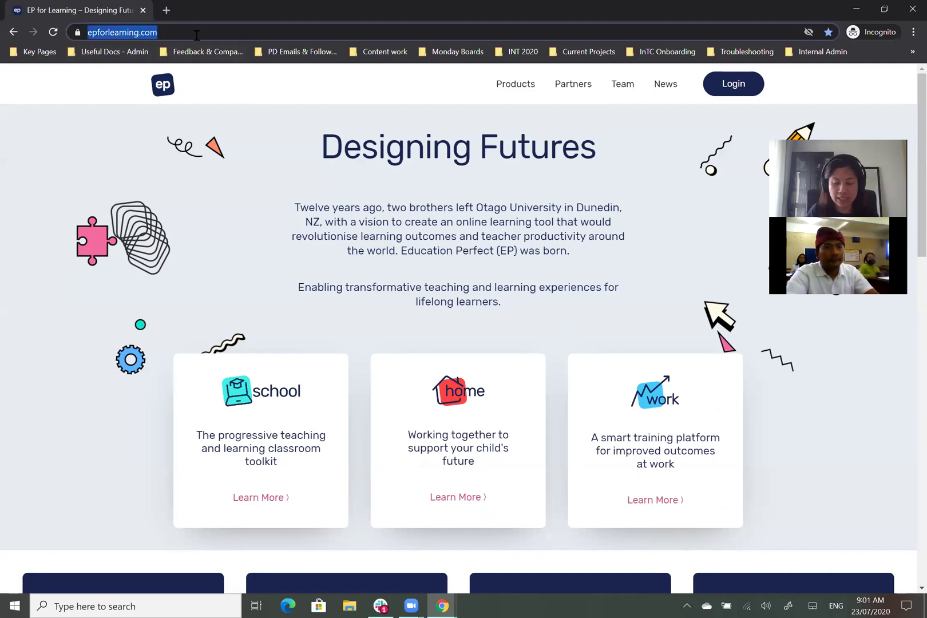
pyautogui.write('educationperf')
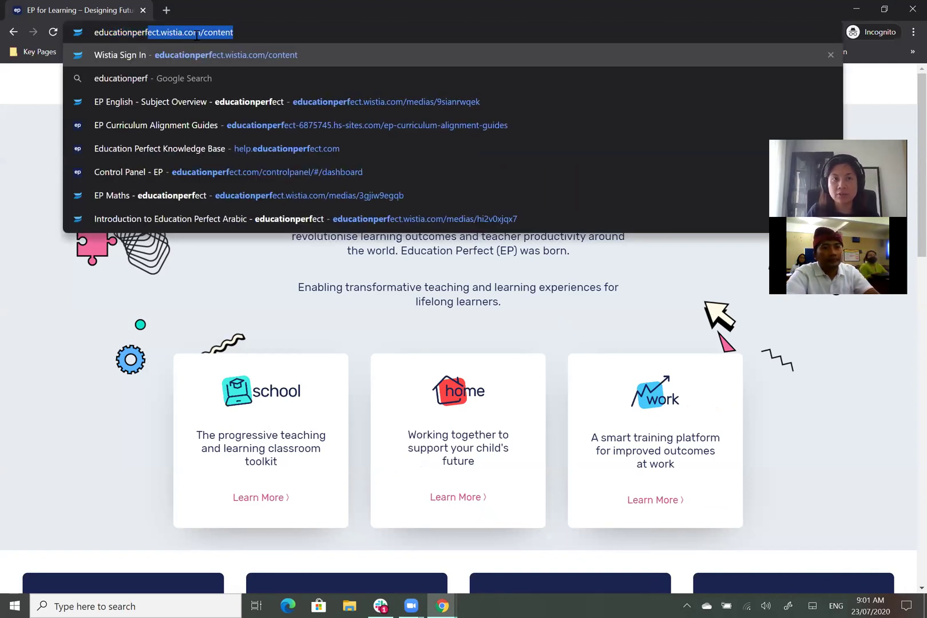
pyautogui.write('ect.com')
pyautogui.press('Return')
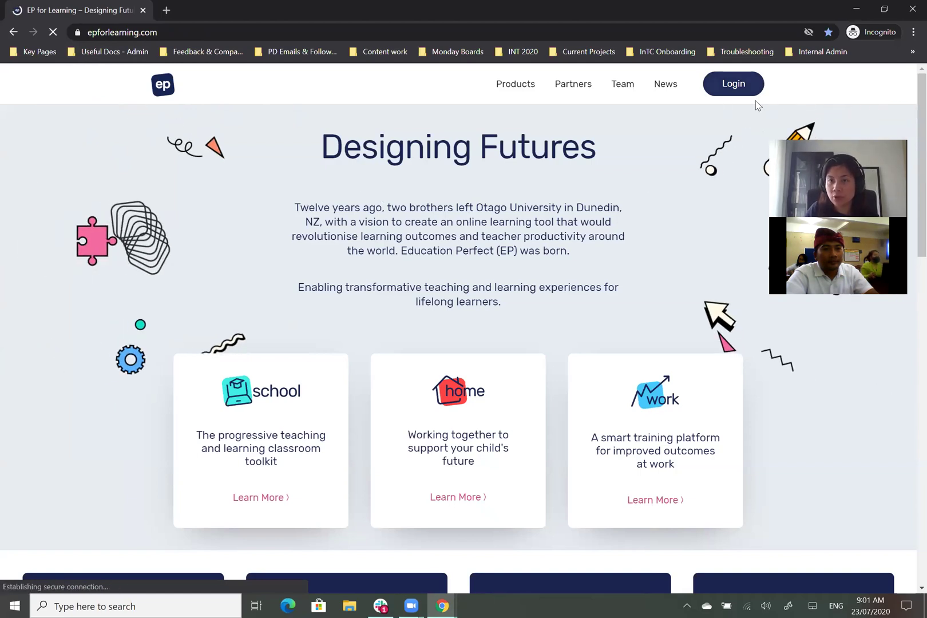
# Step: Go to the Login page and enter the account e-mail as username, then the account password
pyautogui.click(721, 88)
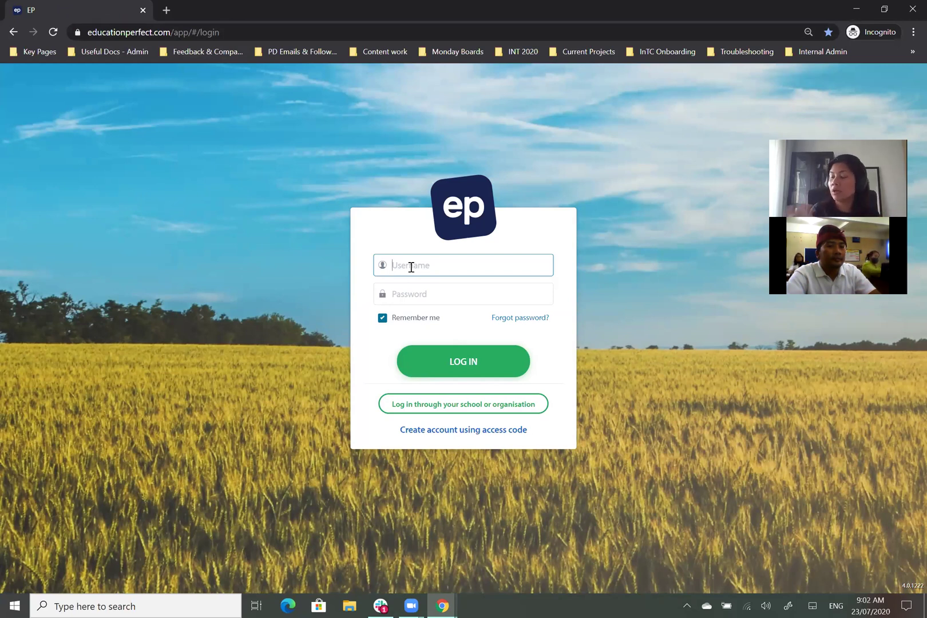
pyautogui.click(427, 294)
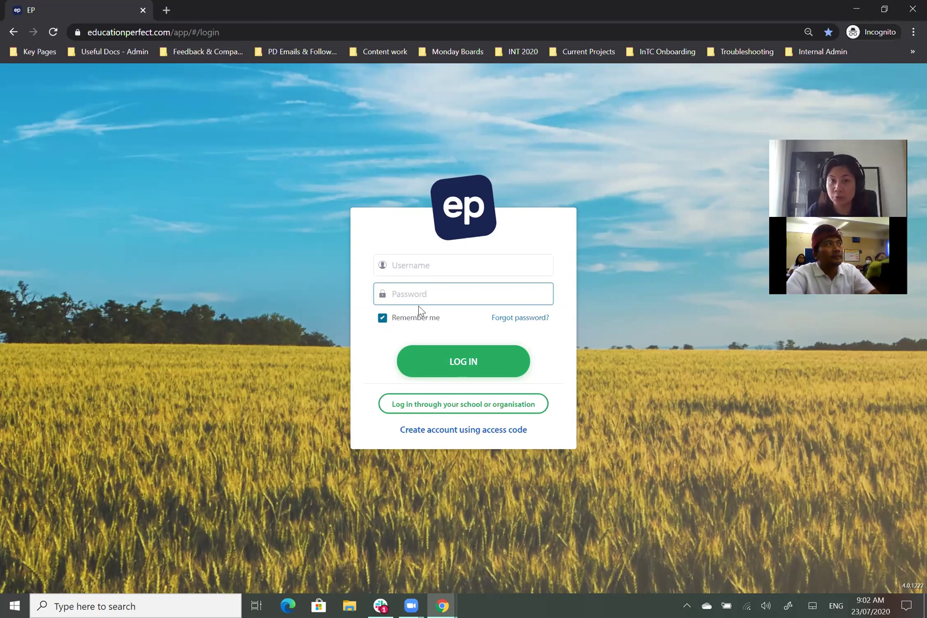
pyautogui.click(446, 256)
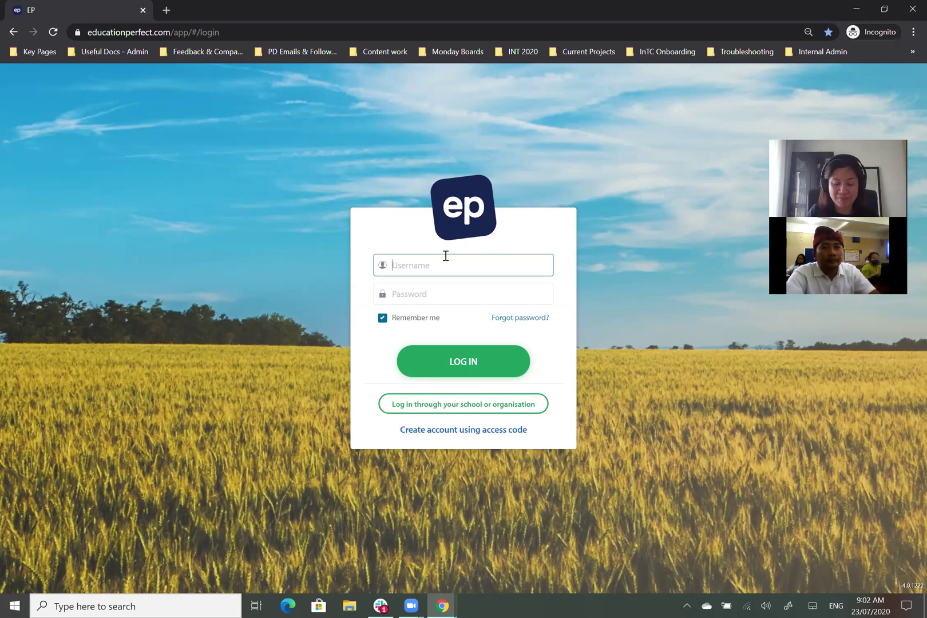
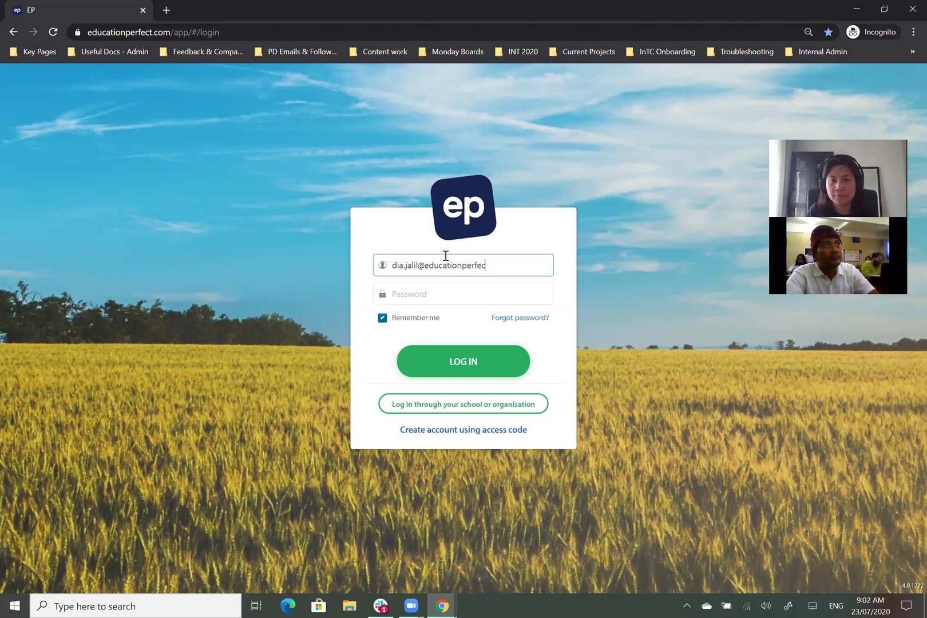
pyautogui.press('Tab')
pyautogui.write('***')
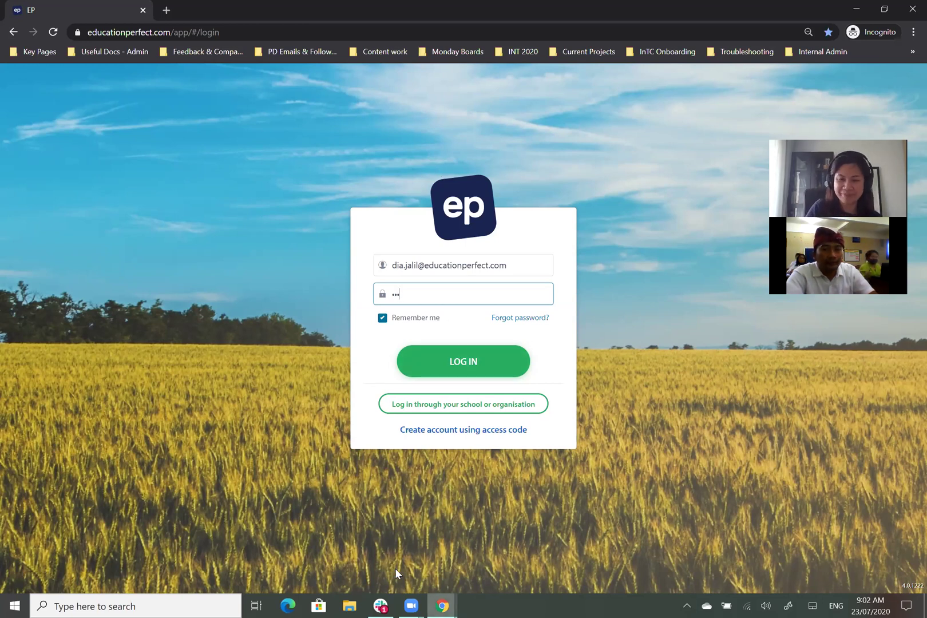
# Step: Switch back to the Chrome window showing the teacher dashboard
pyautogui.click(445, 599)
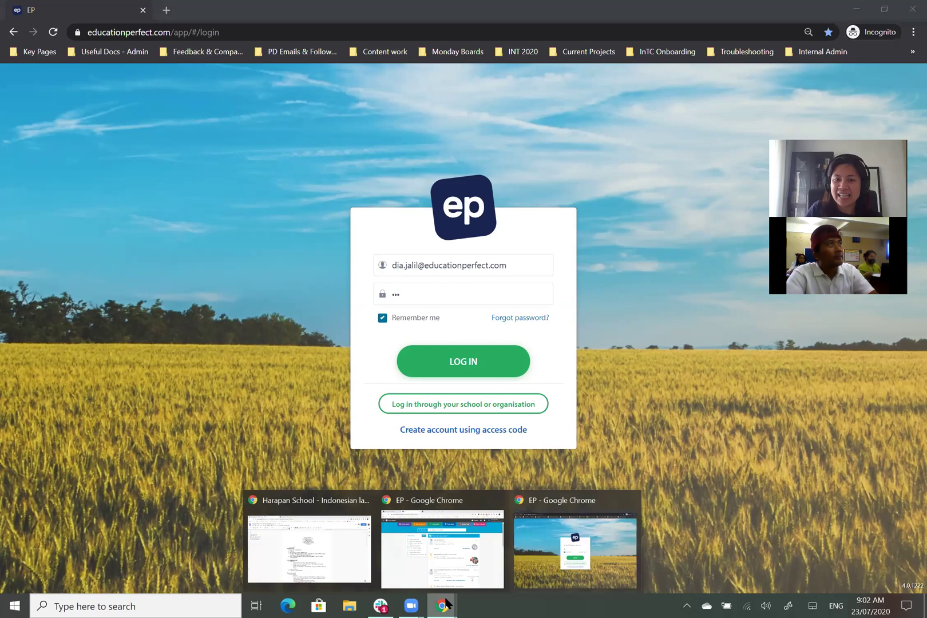
pyautogui.click(471, 543)
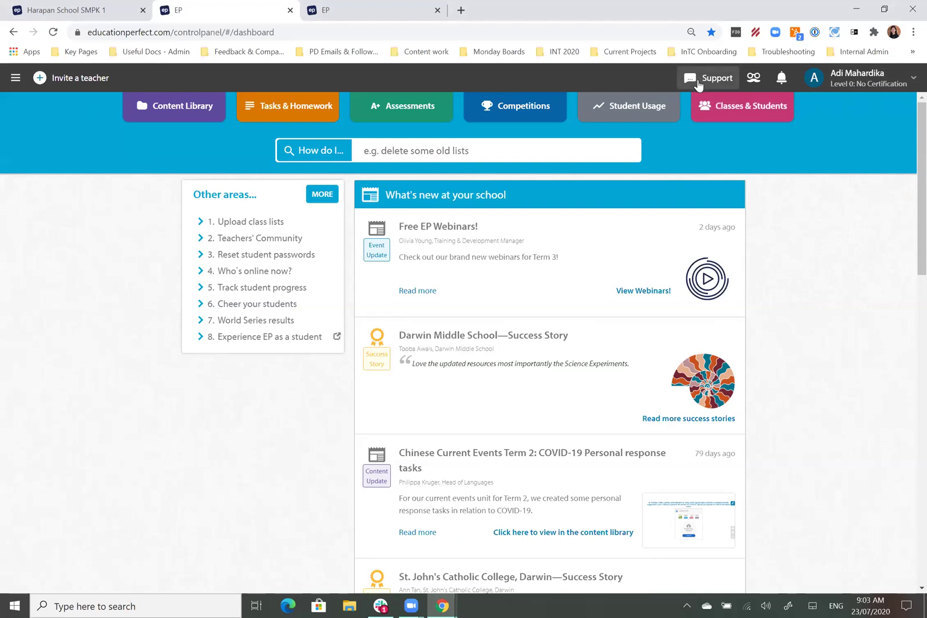
pyautogui.click(698, 83)
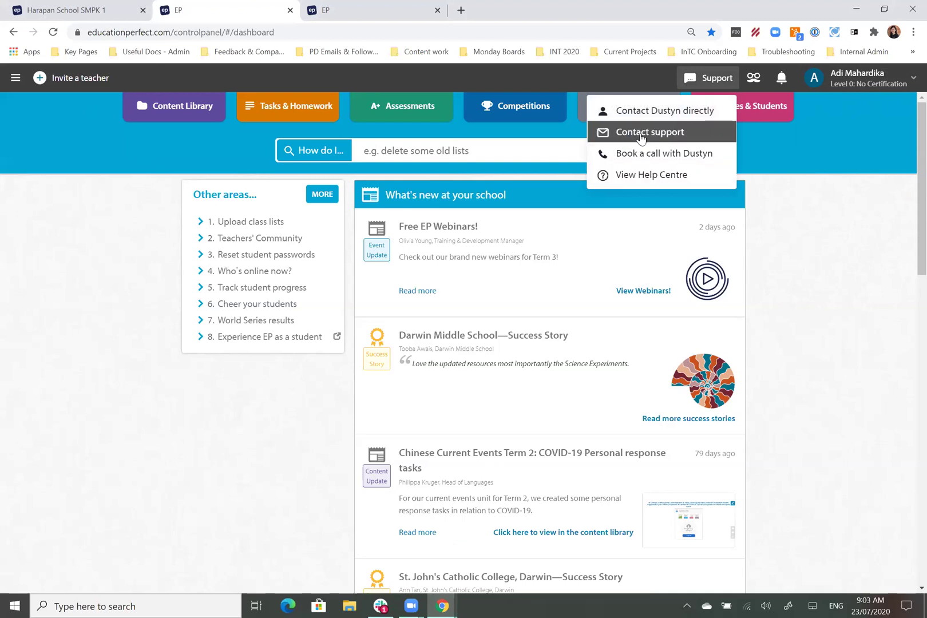
pyautogui.click(787, 251)
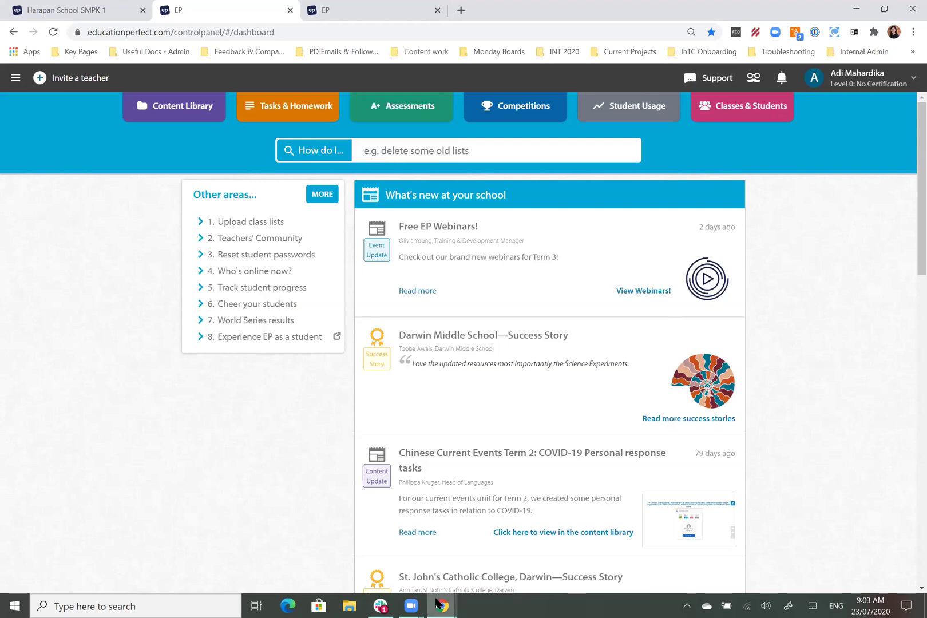
# Step: Choose English & Literature as a subject, dismiss the privacy notice, and open its subject card
pyautogui.click(372, 15)
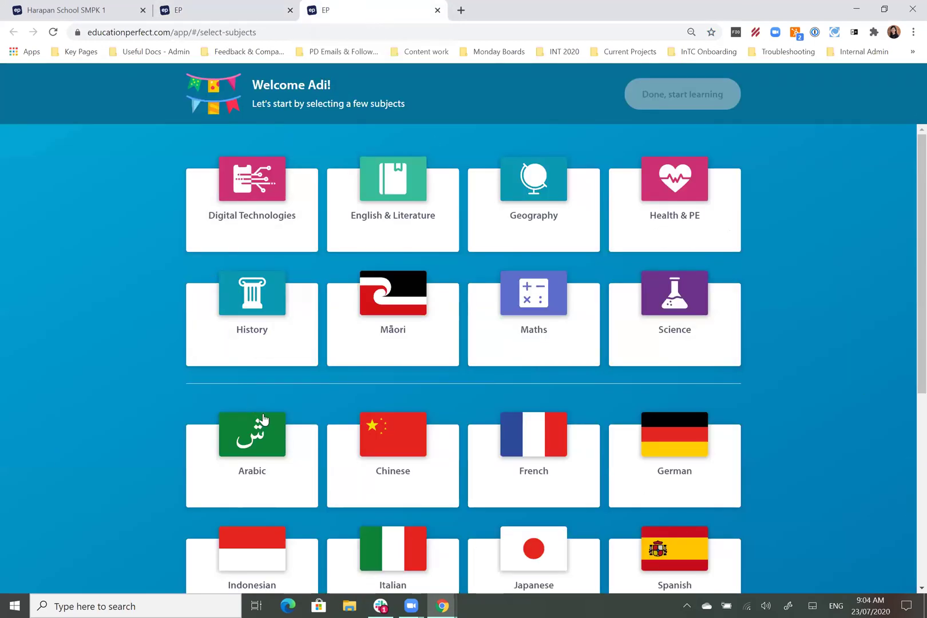
pyautogui.click(405, 206)
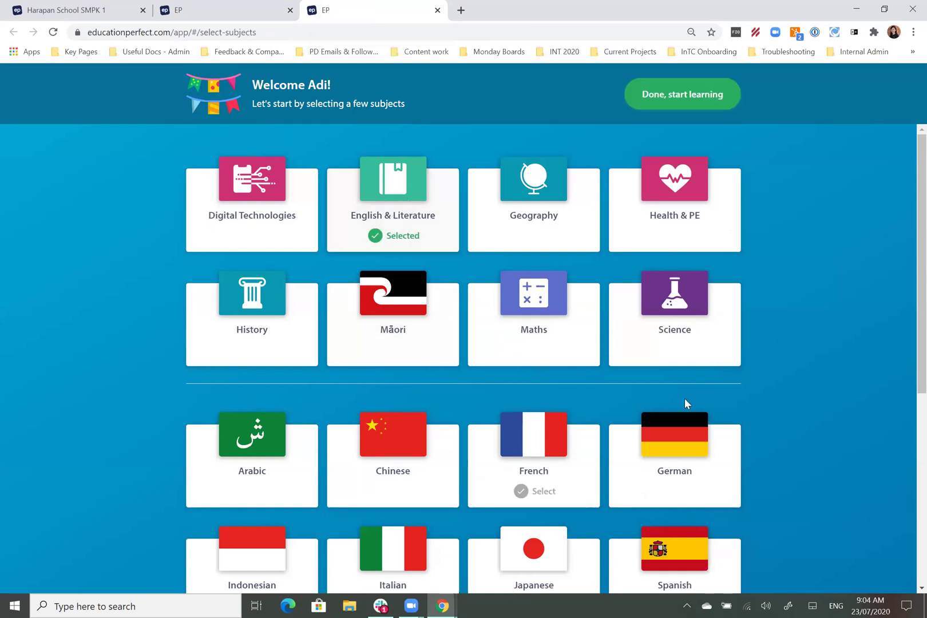
pyautogui.click(692, 107)
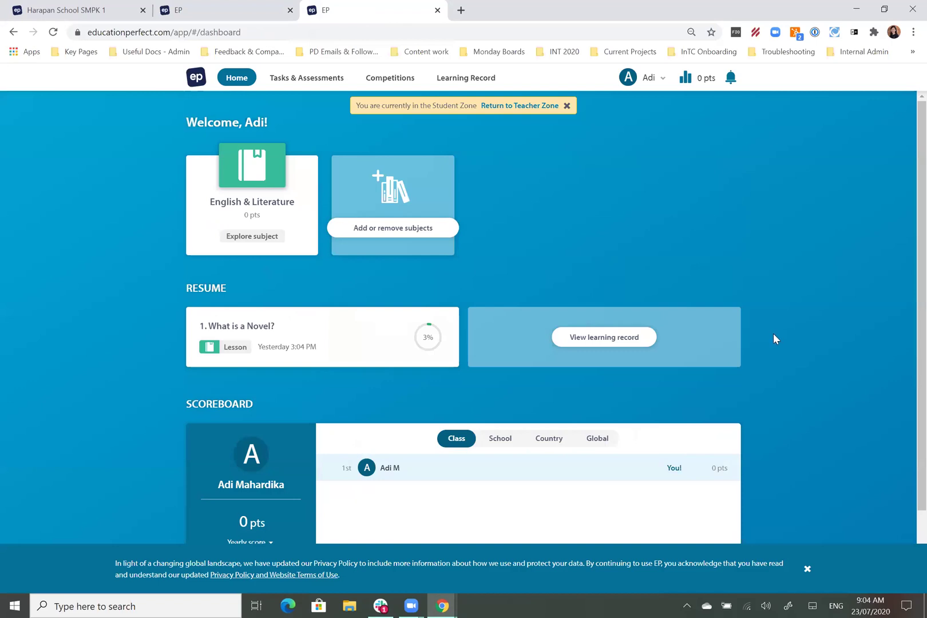
pyautogui.click(807, 569)
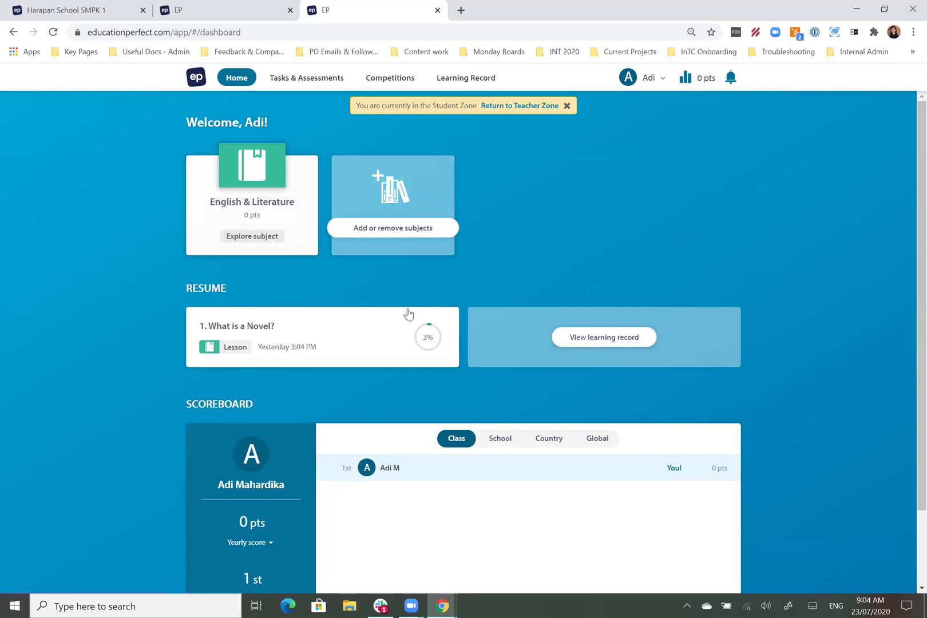
pyautogui.click(252, 206)
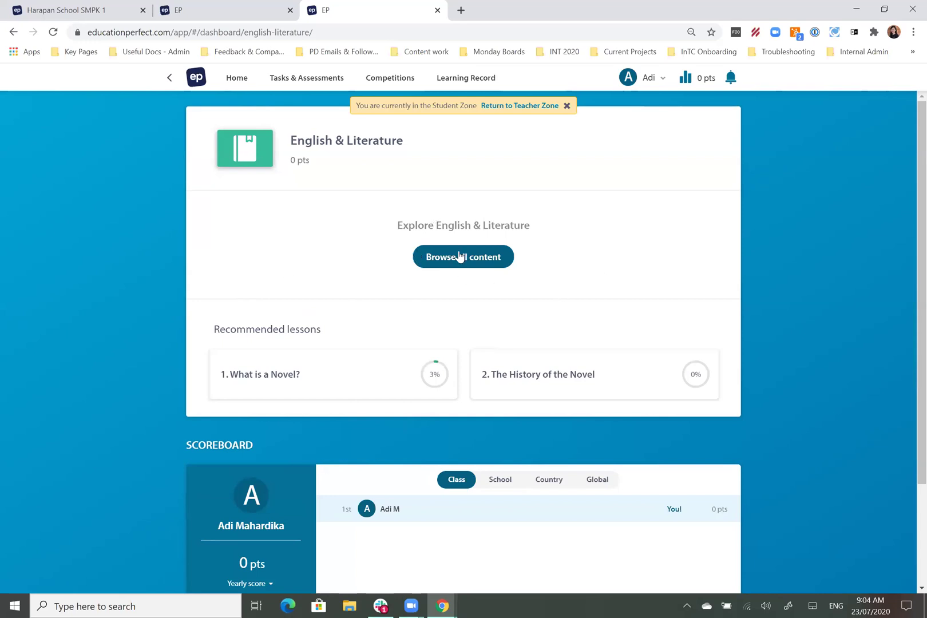
# Step: Browse all English & Literature content folders, then return to the Student Zone Home
pyautogui.click(474, 260)
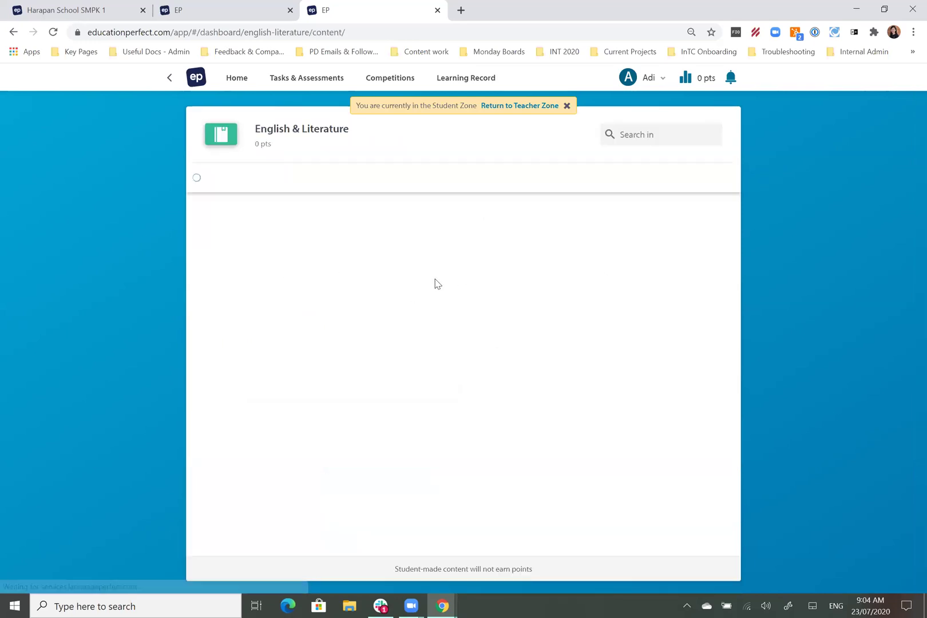
pyautogui.scroll(-4, 380, 495)
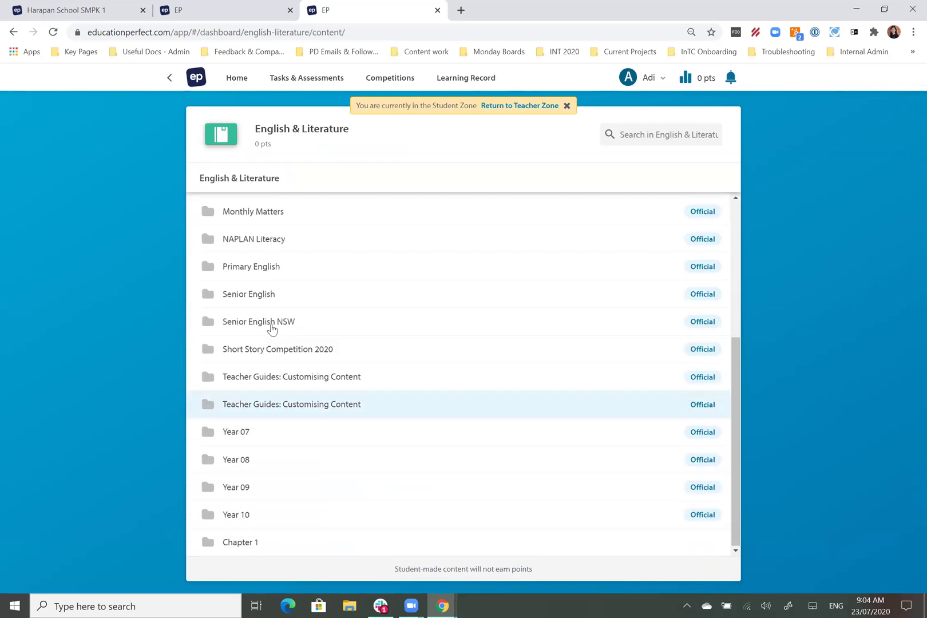
pyautogui.scroll(5, 286, 324)
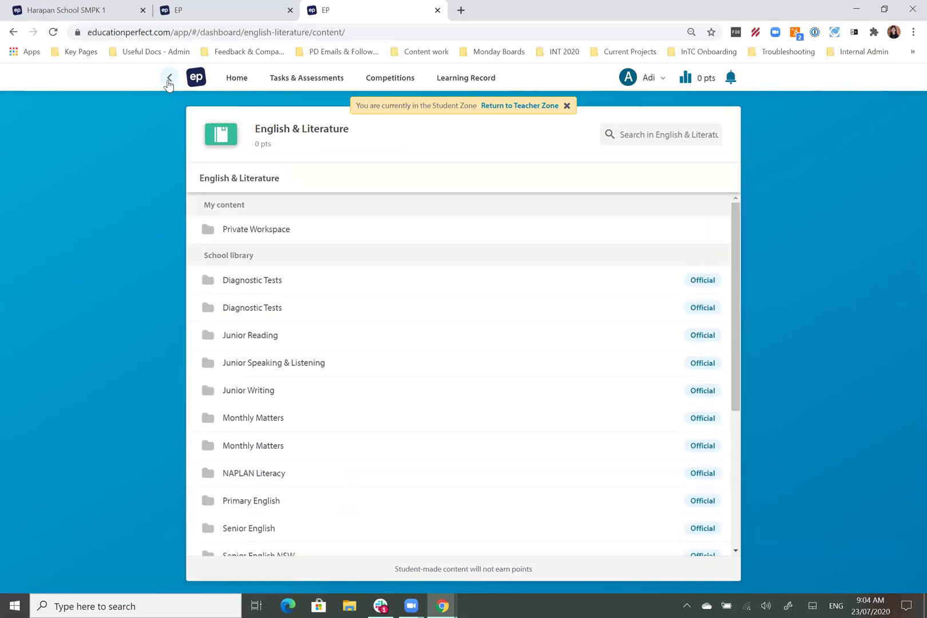
pyautogui.click(170, 78)
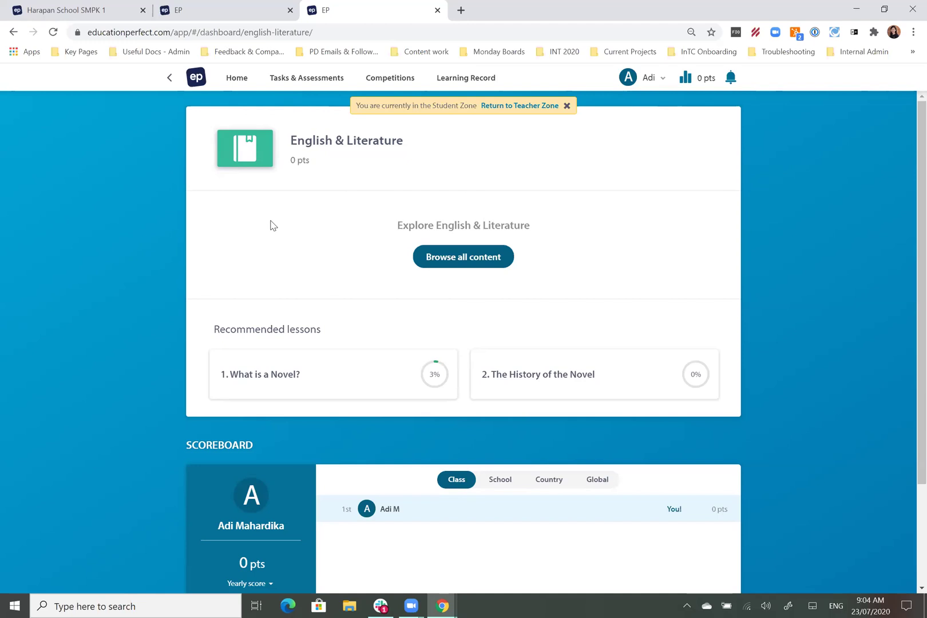
pyautogui.click(237, 78)
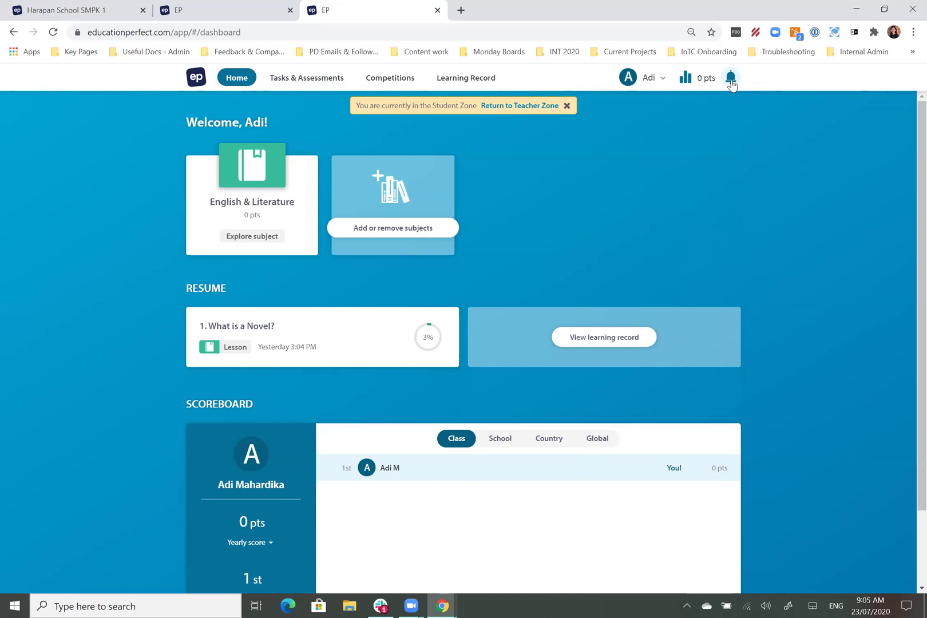
# Step: Check the notifications, then return to the teacher control panel tab
pyautogui.click(732, 80)
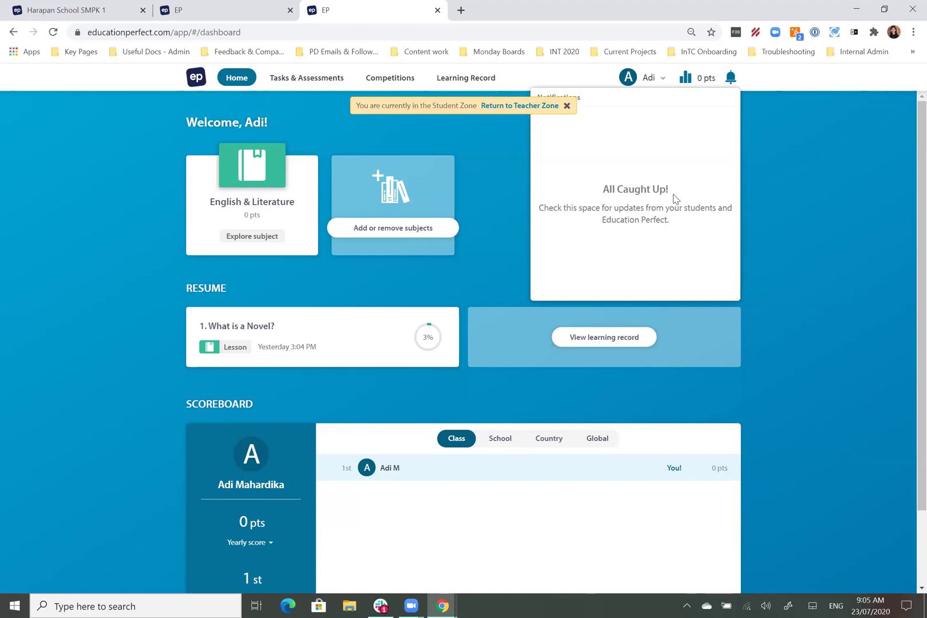
pyautogui.click(767, 254)
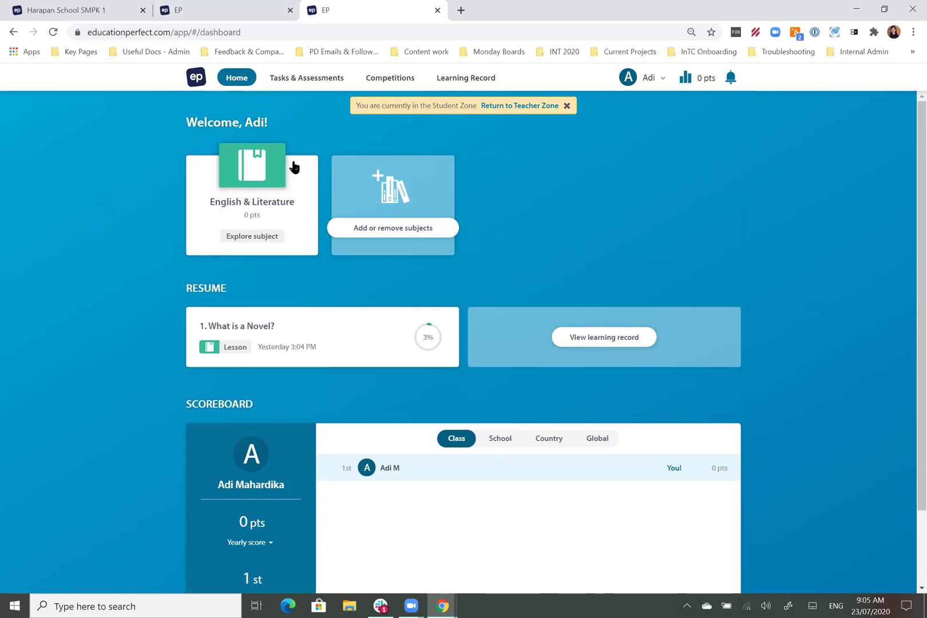
pyautogui.click(233, 10)
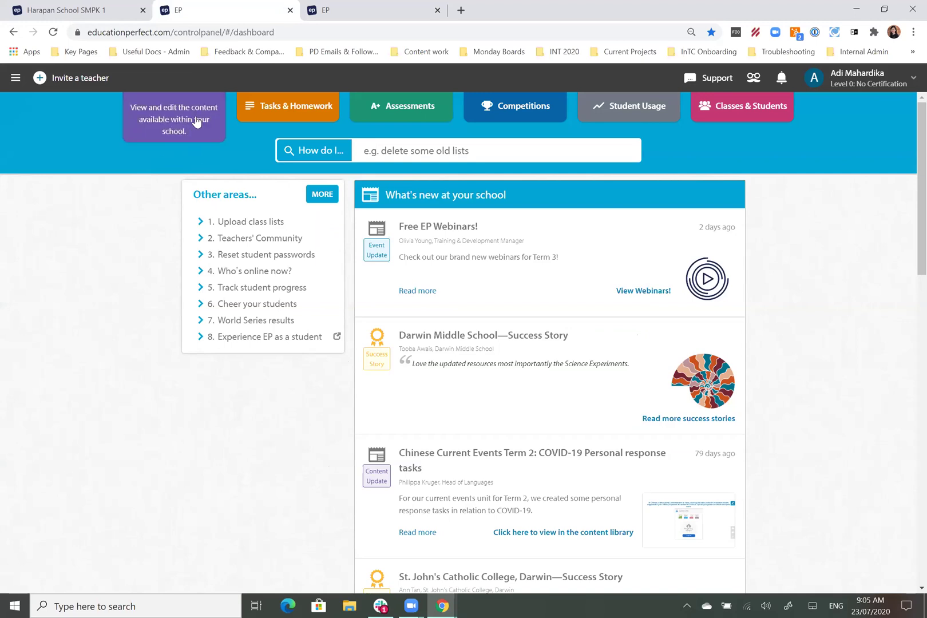
pyautogui.click(173, 133)
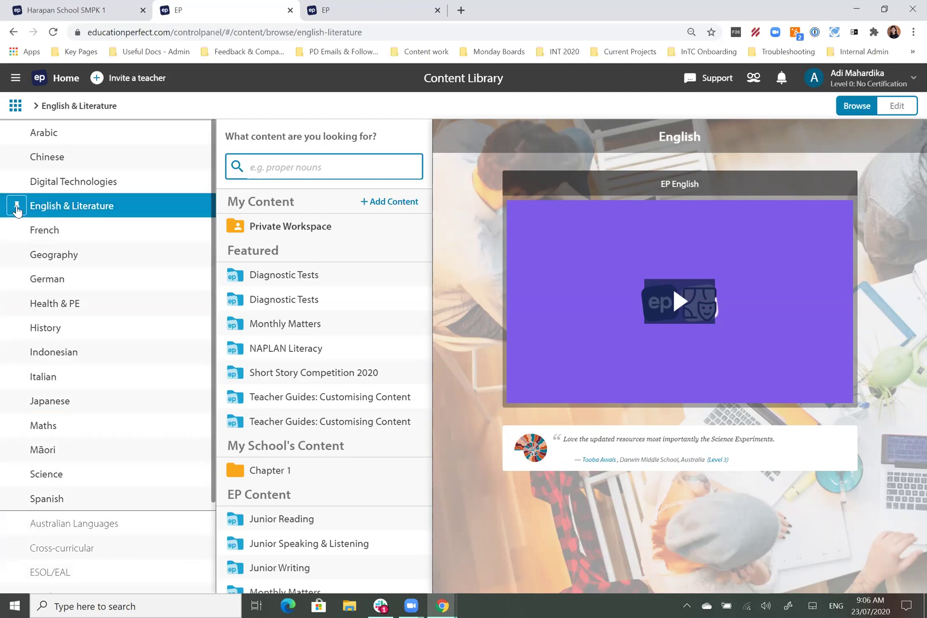
pyautogui.click(17, 206)
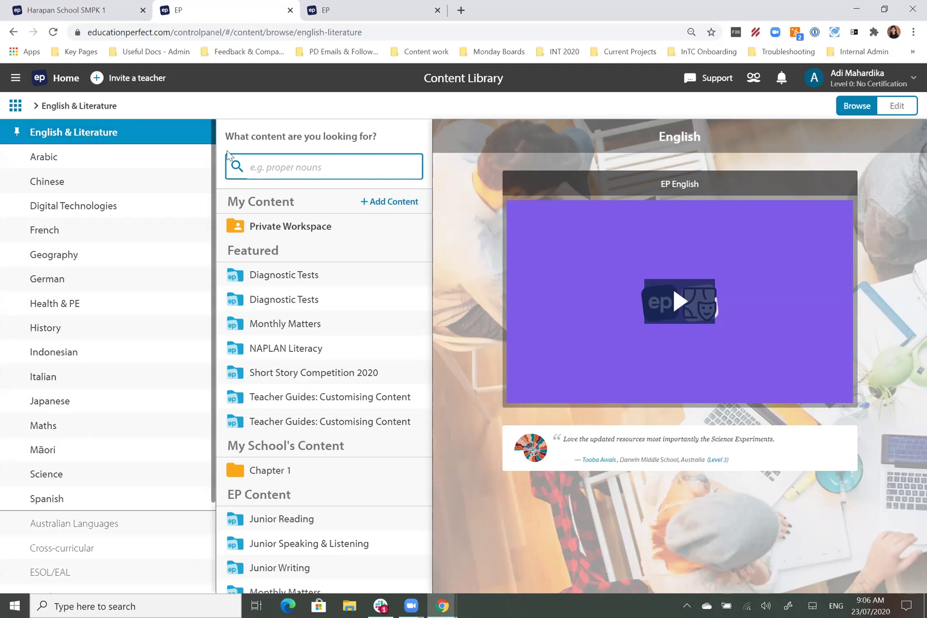
pyautogui.scroll(-3, 337, 354)
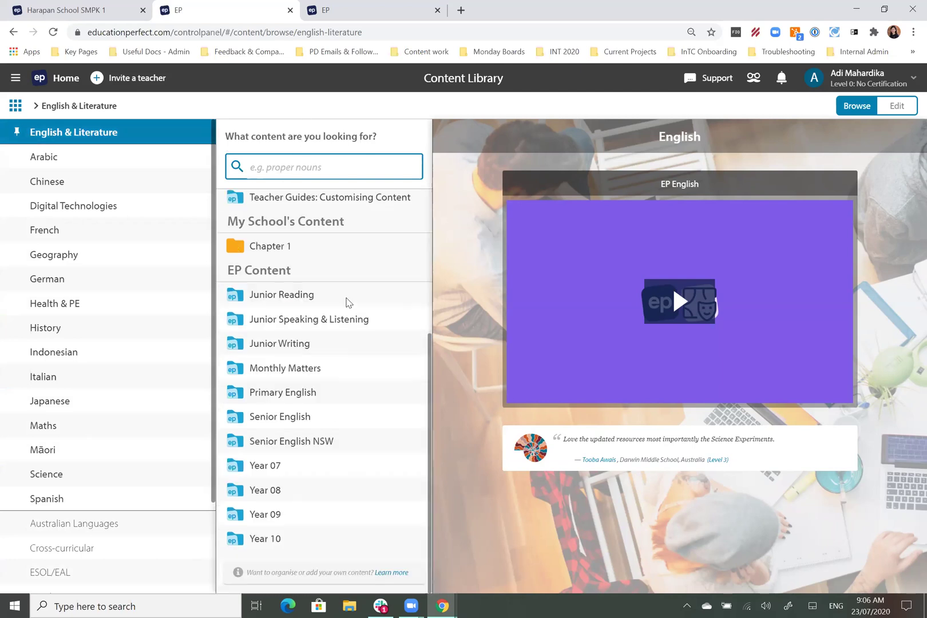
pyautogui.scroll(3, 342, 321)
pyautogui.scroll(-3, 349, 344)
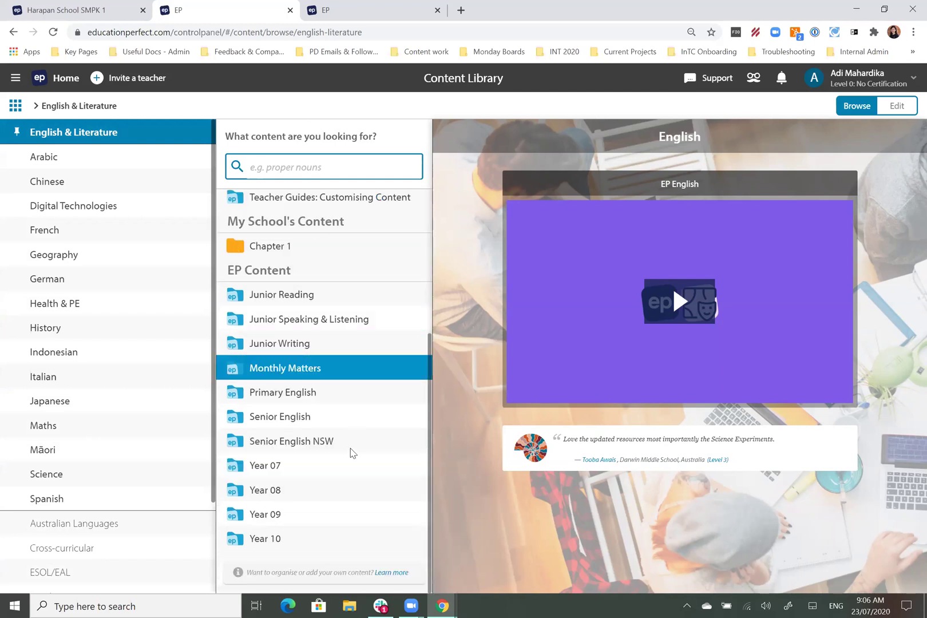
pyautogui.scroll(3, 342, 400)
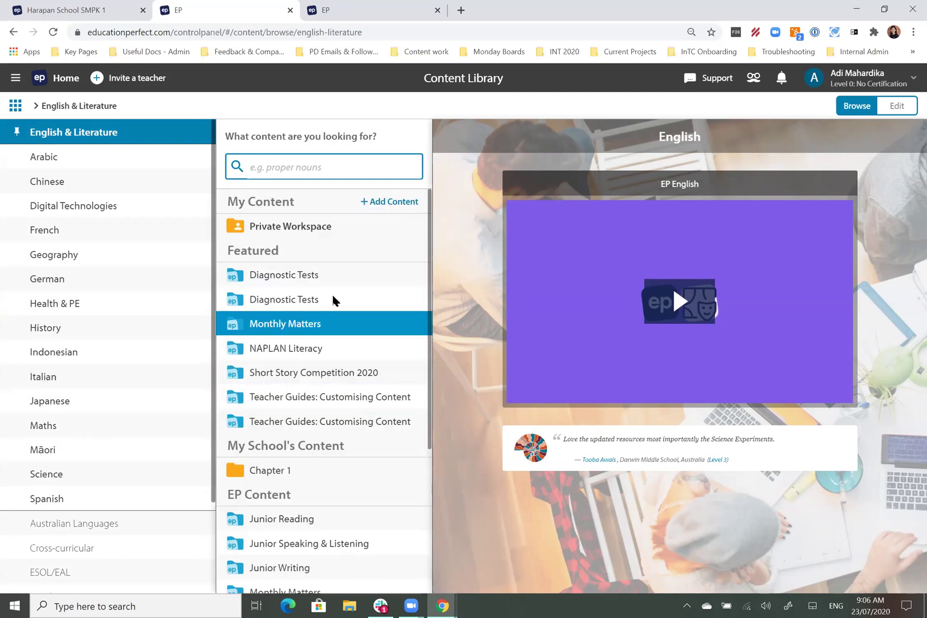
pyautogui.scroll(-2, 337, 290)
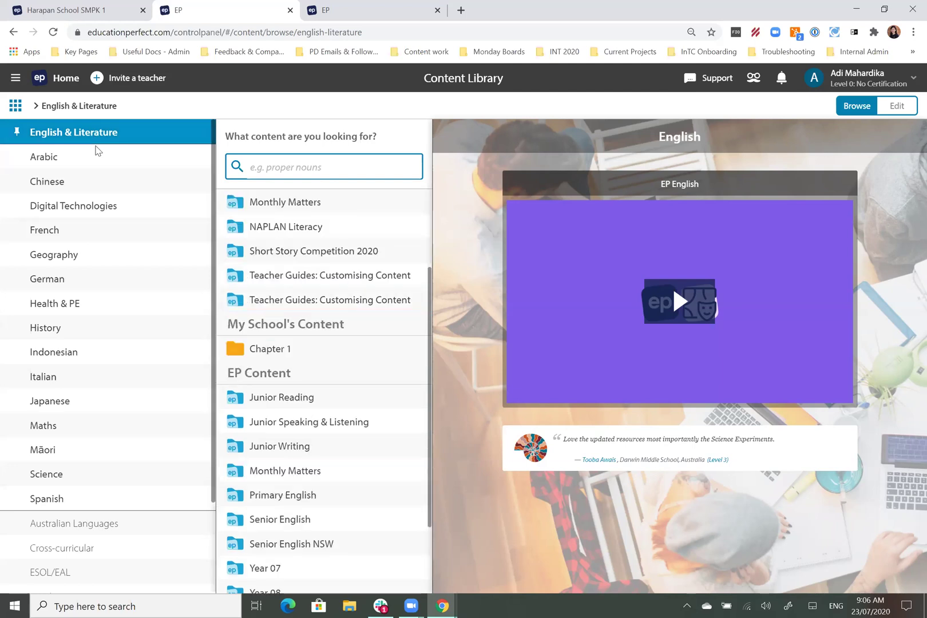
pyautogui.scroll(2, 396, 399)
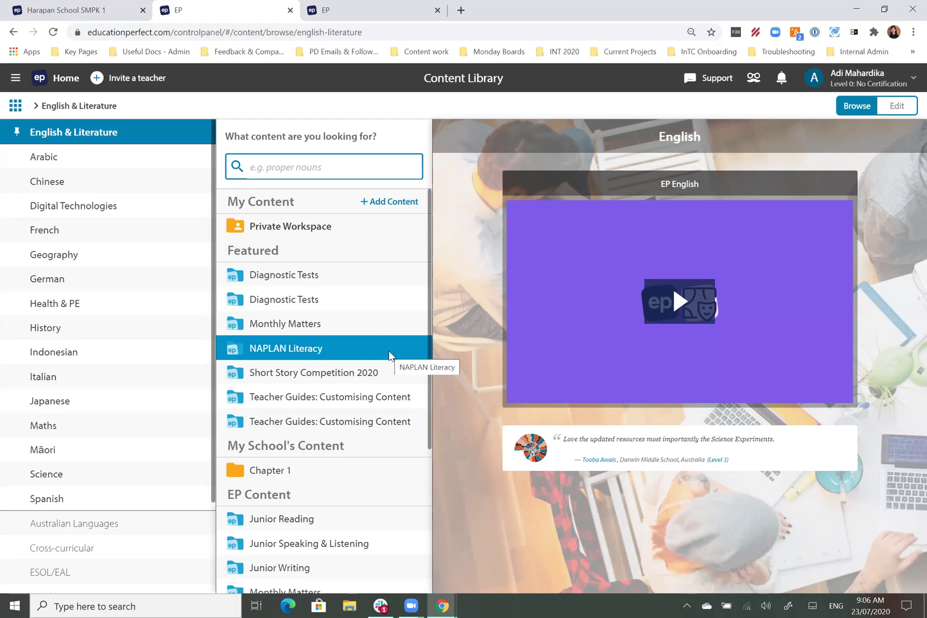
pyautogui.scroll(-4, 378, 423)
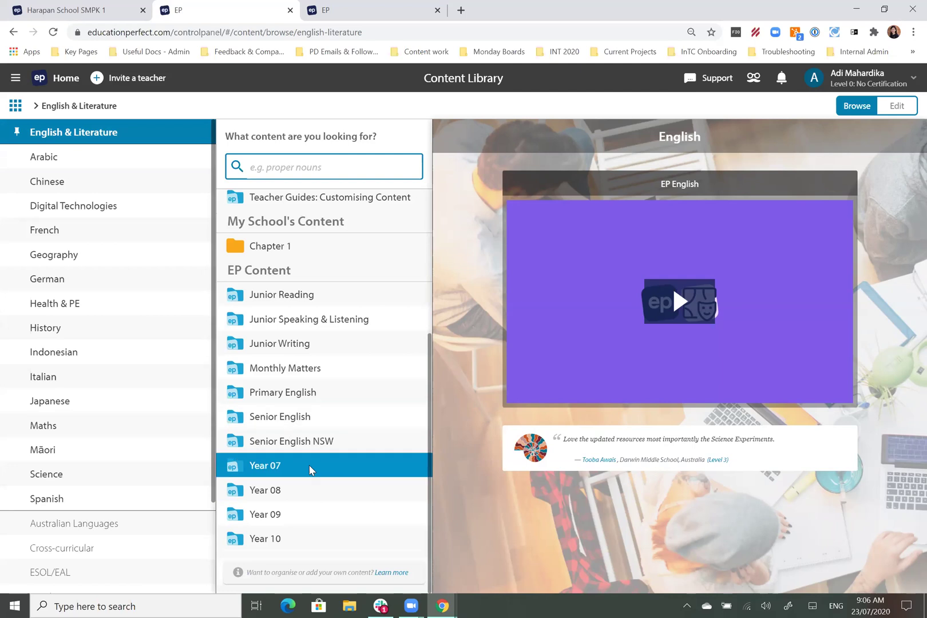
# Step: Look through the Year 07, 08, 09 and 10 English content, ending on Year 07
pyautogui.click(260, 466)
pyautogui.click(264, 491)
pyautogui.click(264, 515)
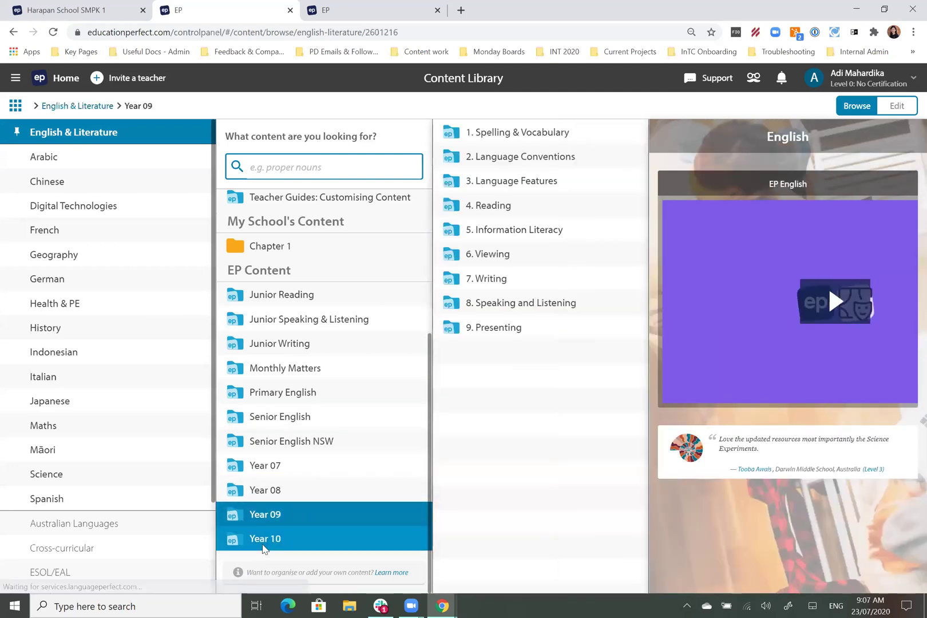
pyautogui.click(263, 538)
pyautogui.scroll(4, 281, 469)
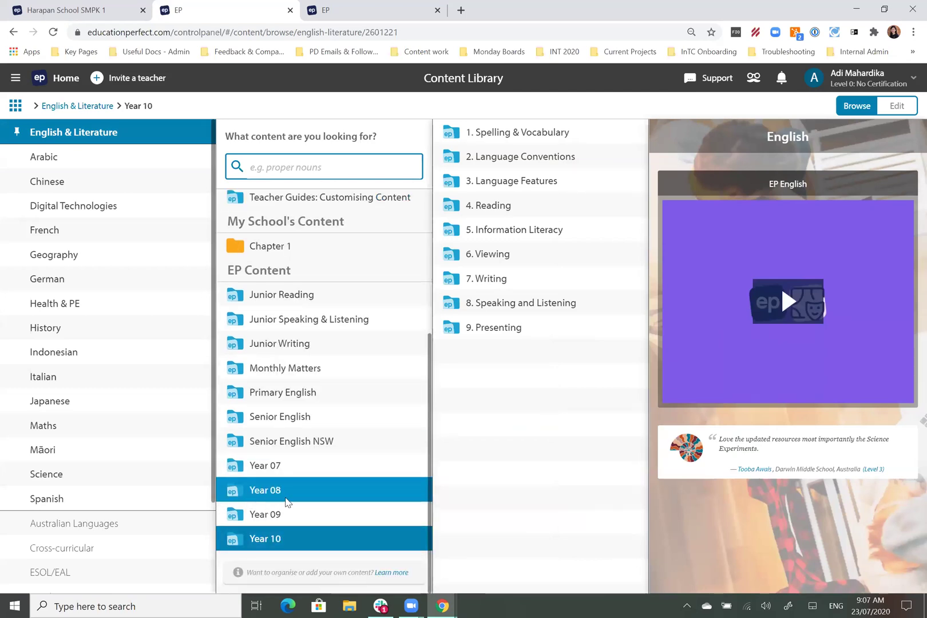
pyautogui.click(275, 493)
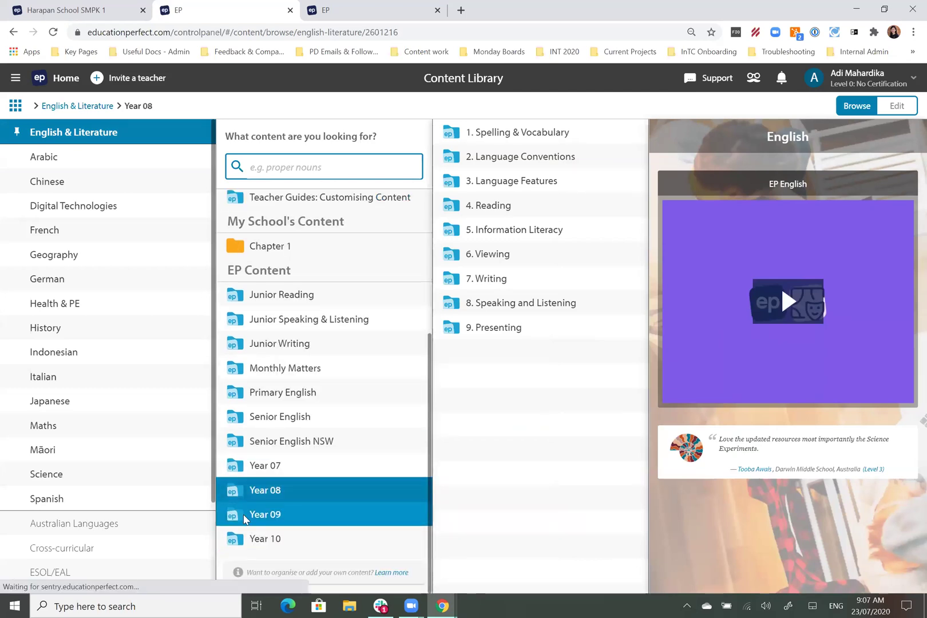
pyautogui.click(274, 524)
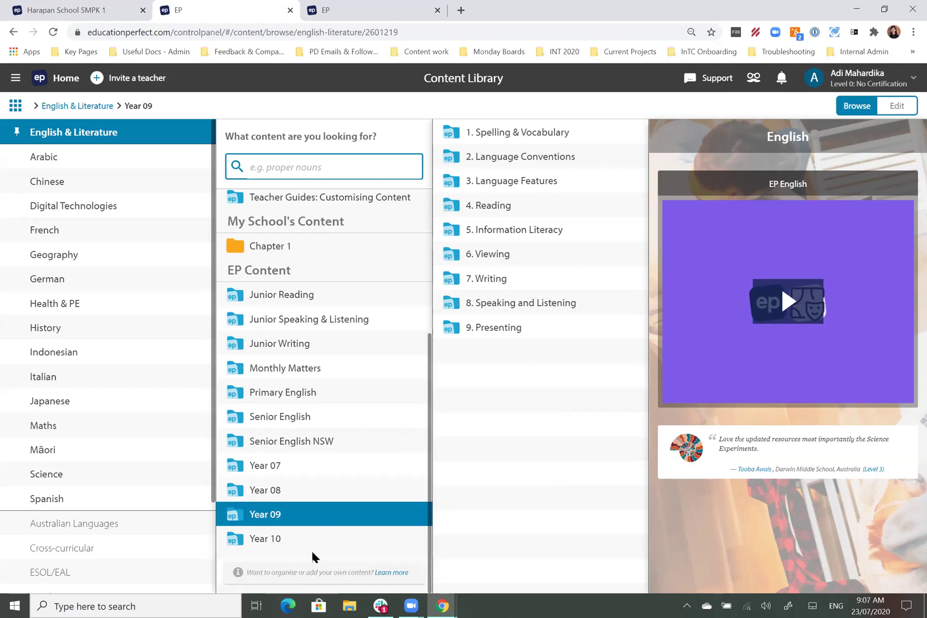
pyautogui.click(281, 548)
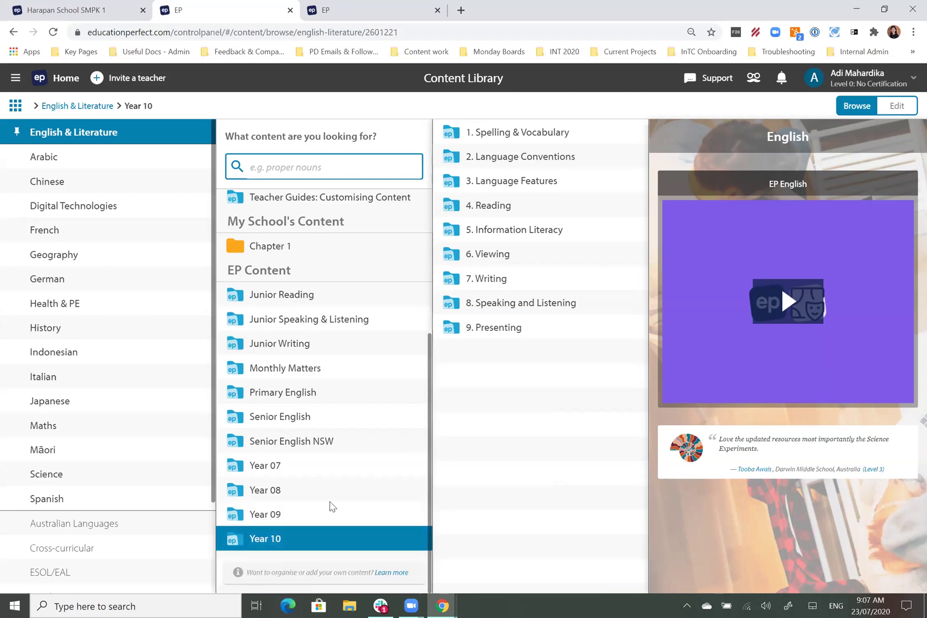
pyautogui.scroll(4, 317, 482)
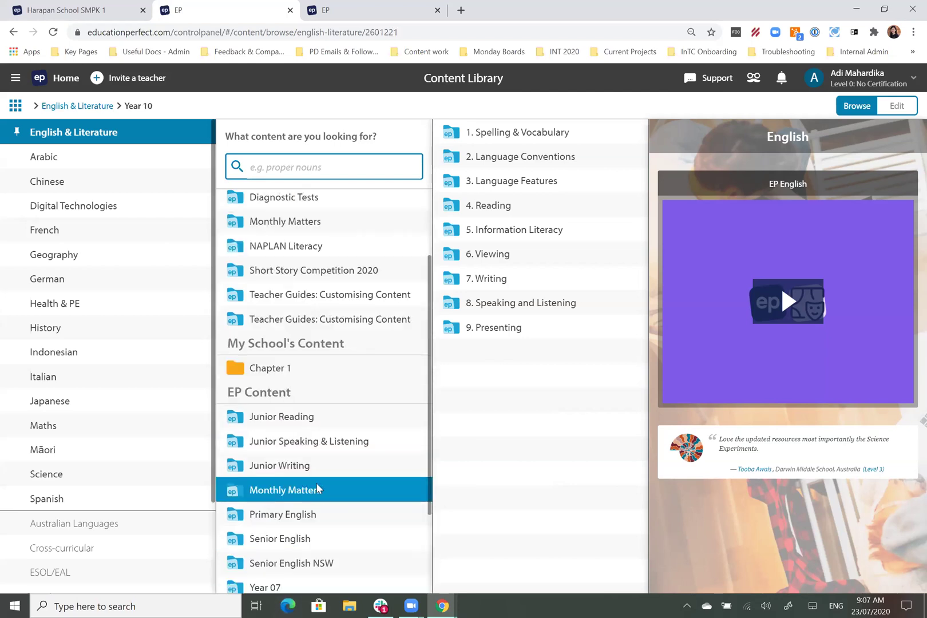
pyautogui.scroll(-4, 378, 497)
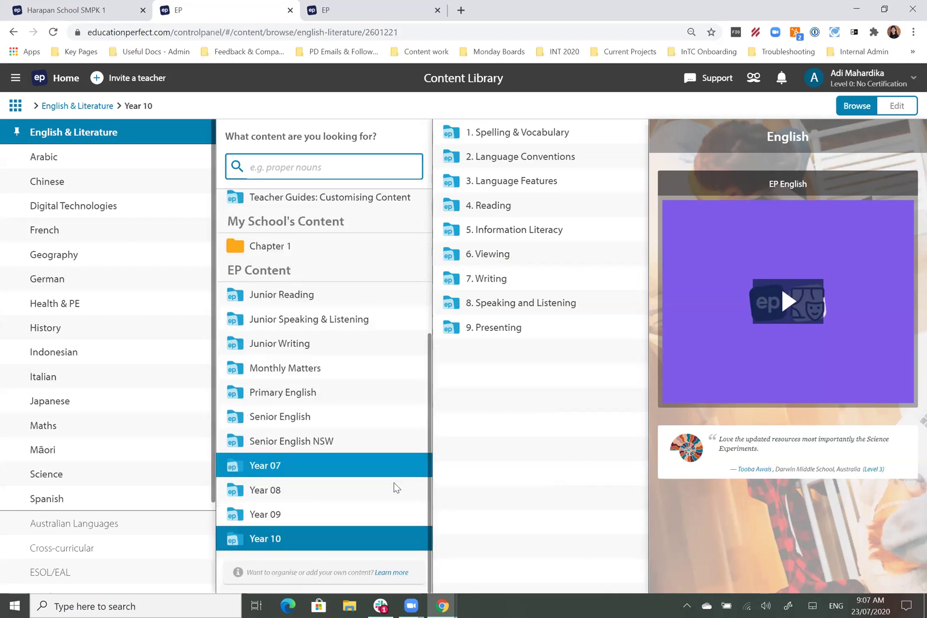
pyautogui.click(355, 473)
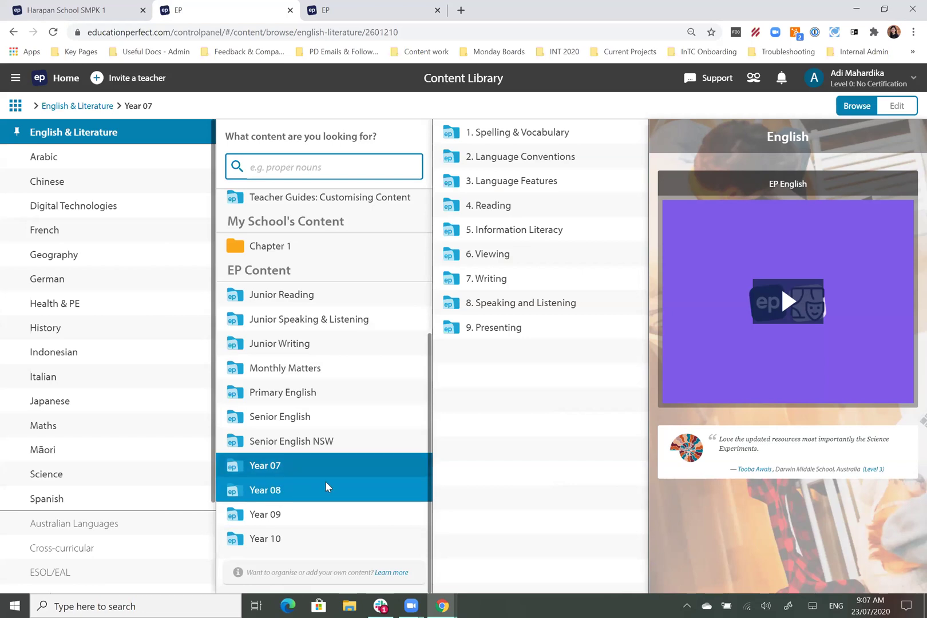
# Step: Open each Year 07 topic from Spelling & Vocabulary to Presenting, then switch to Year 08
pyautogui.click(503, 132)
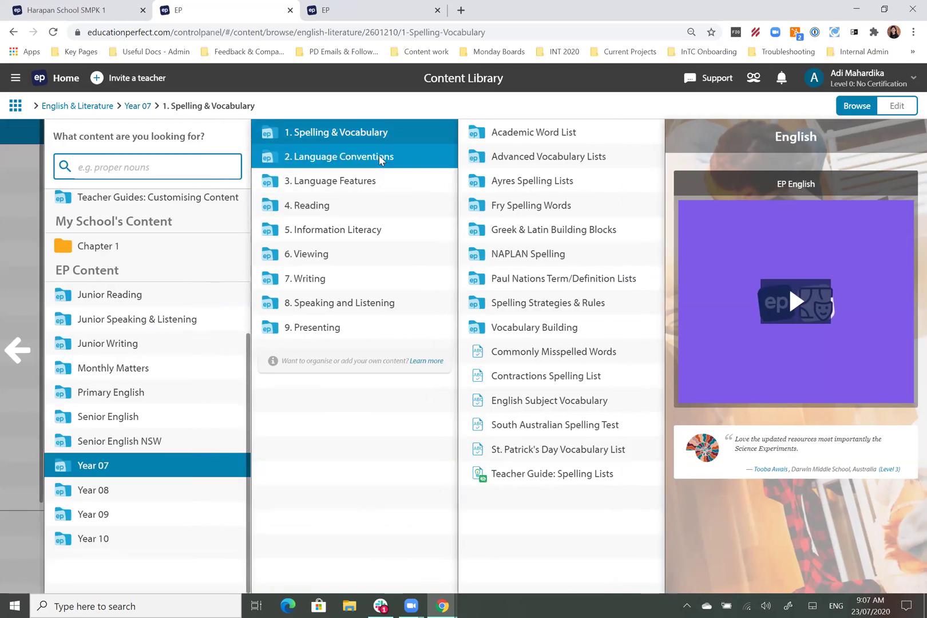
pyautogui.click(387, 159)
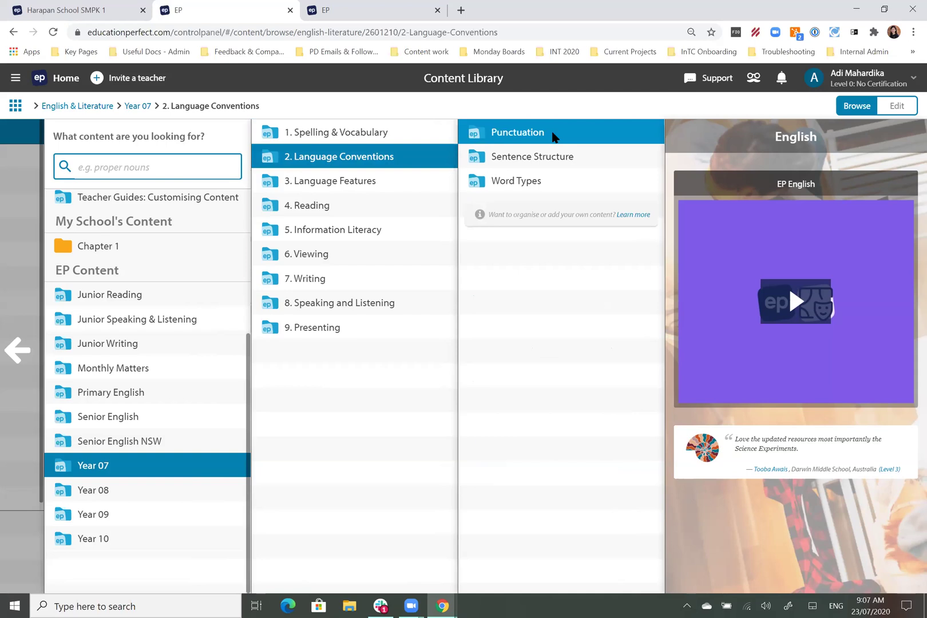
pyautogui.click(552, 136)
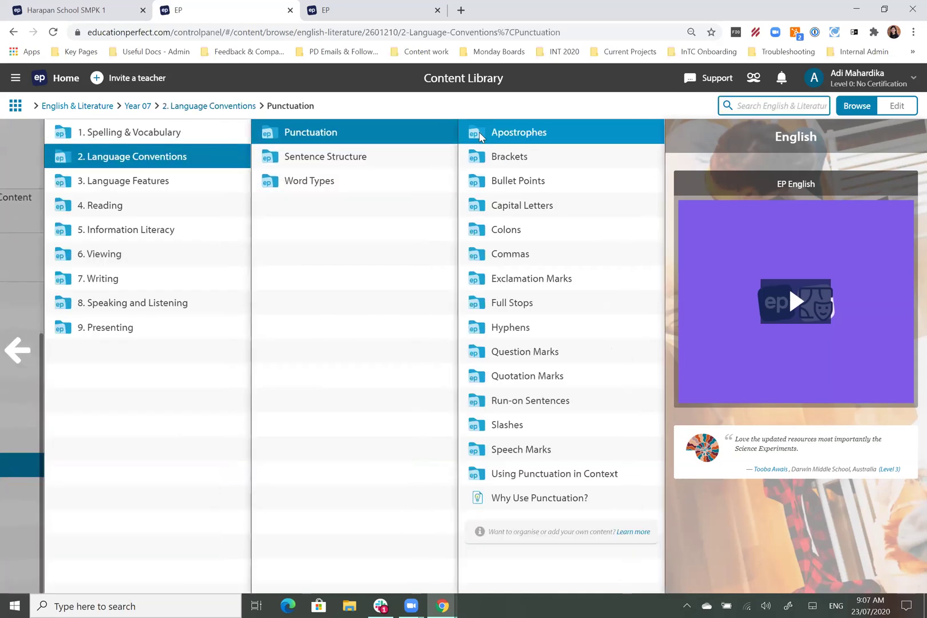
pyautogui.click(143, 178)
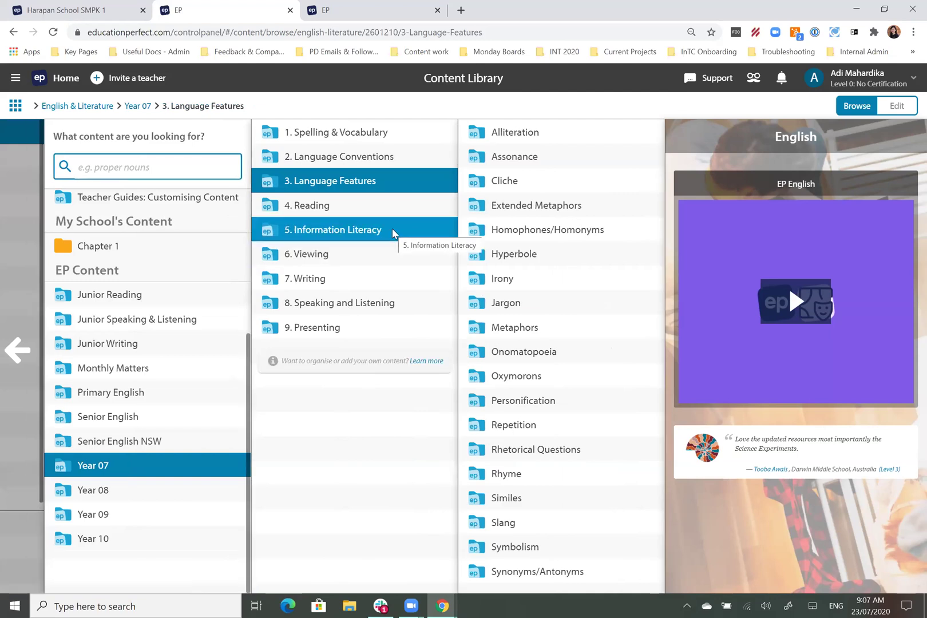
pyautogui.click(375, 205)
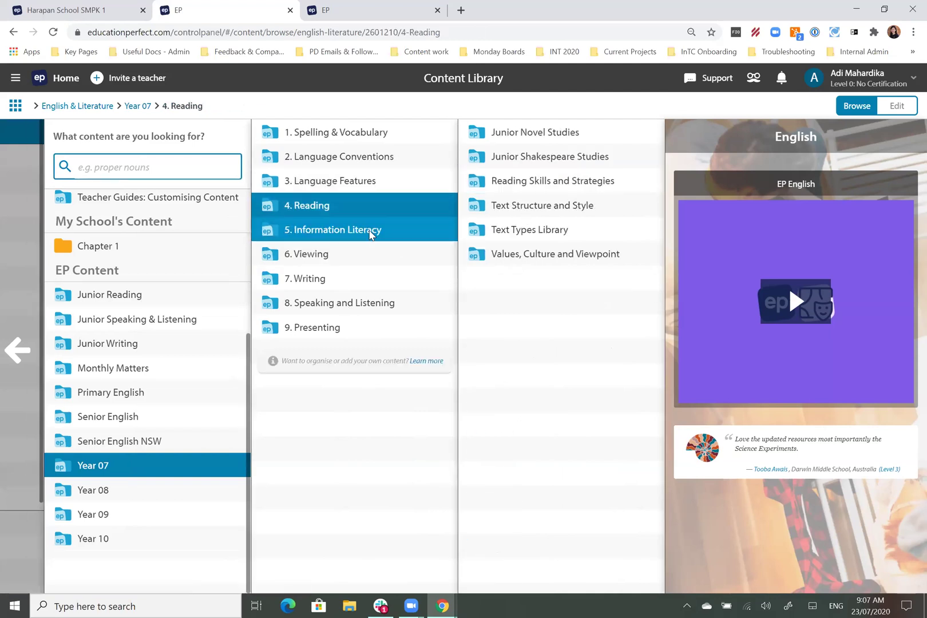
pyautogui.click(371, 231)
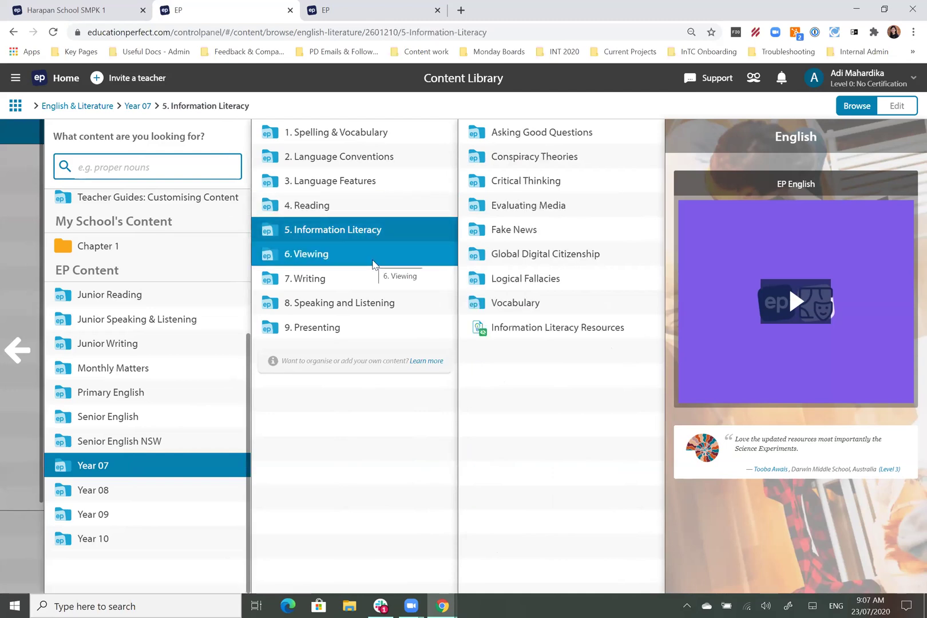
pyautogui.click(372, 263)
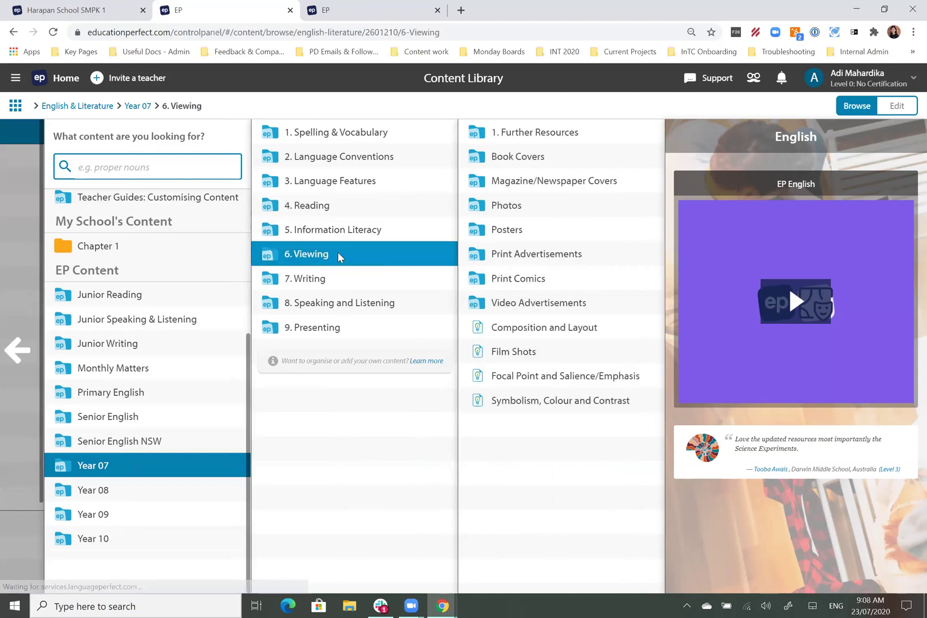
pyautogui.click(351, 282)
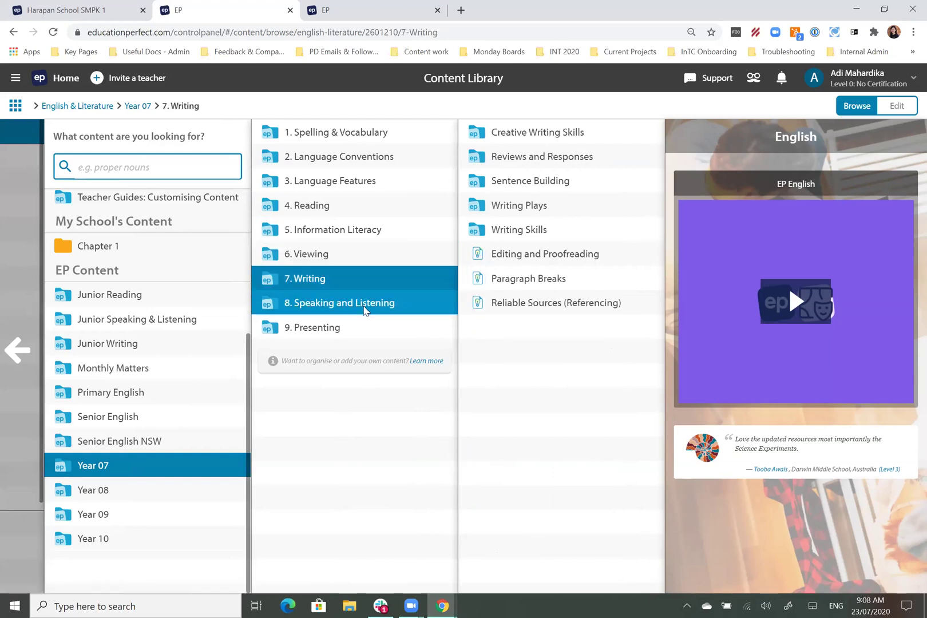
pyautogui.click(364, 309)
pyautogui.click(366, 334)
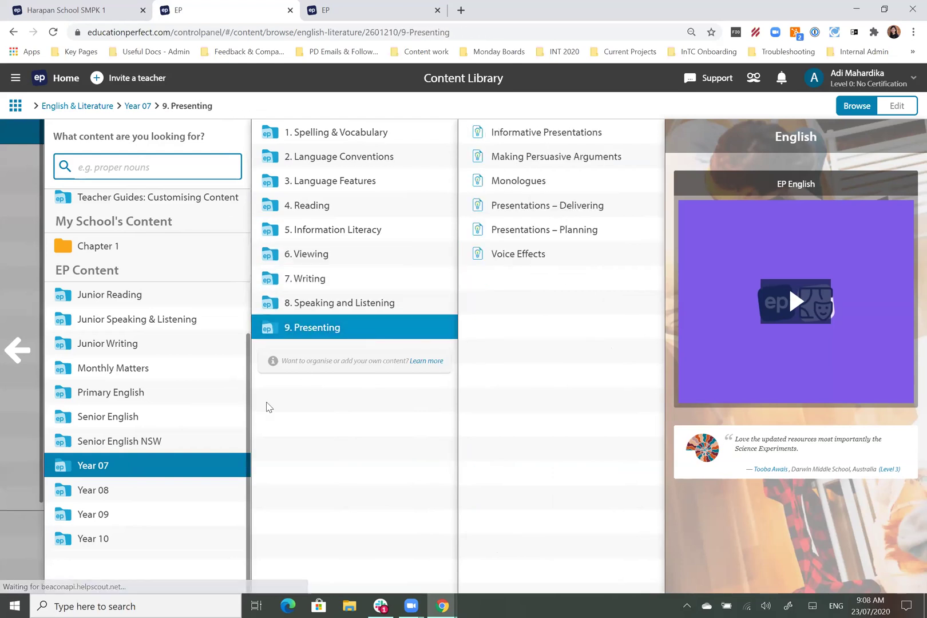
pyautogui.click(189, 490)
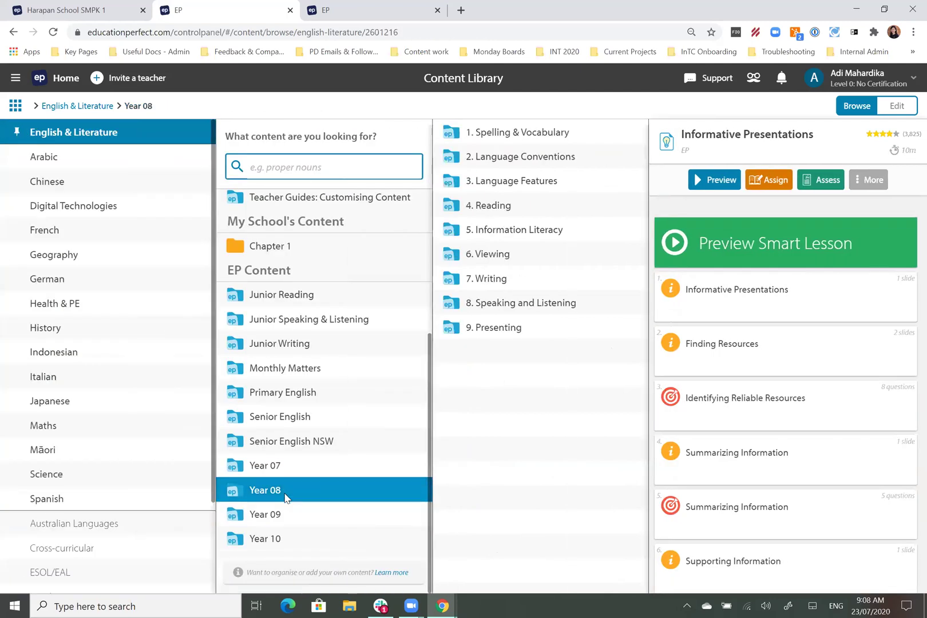
# Step: Navigate Year 07 > Language Conventions > Punctuation > Apostrophes > Apostrophes: Contractions and select Start Here
pyautogui.click(362, 468)
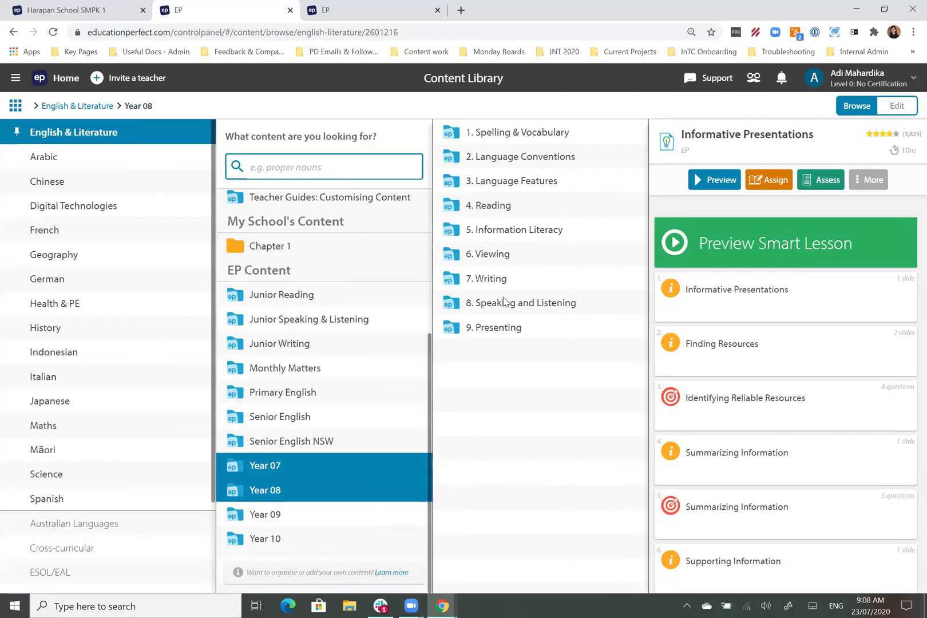
pyautogui.click(364, 158)
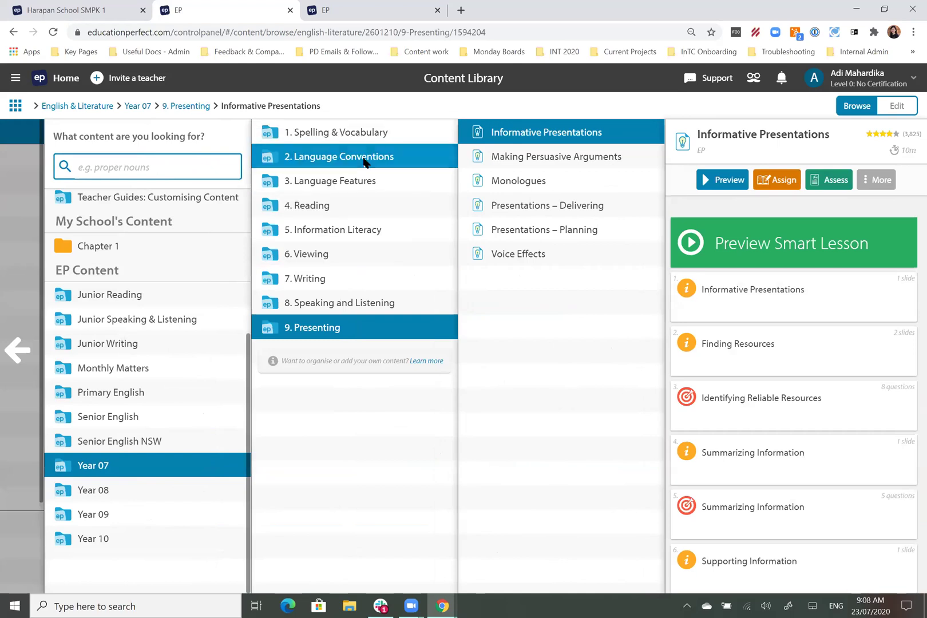
pyautogui.click(496, 137)
pyautogui.click(534, 131)
pyautogui.click(547, 133)
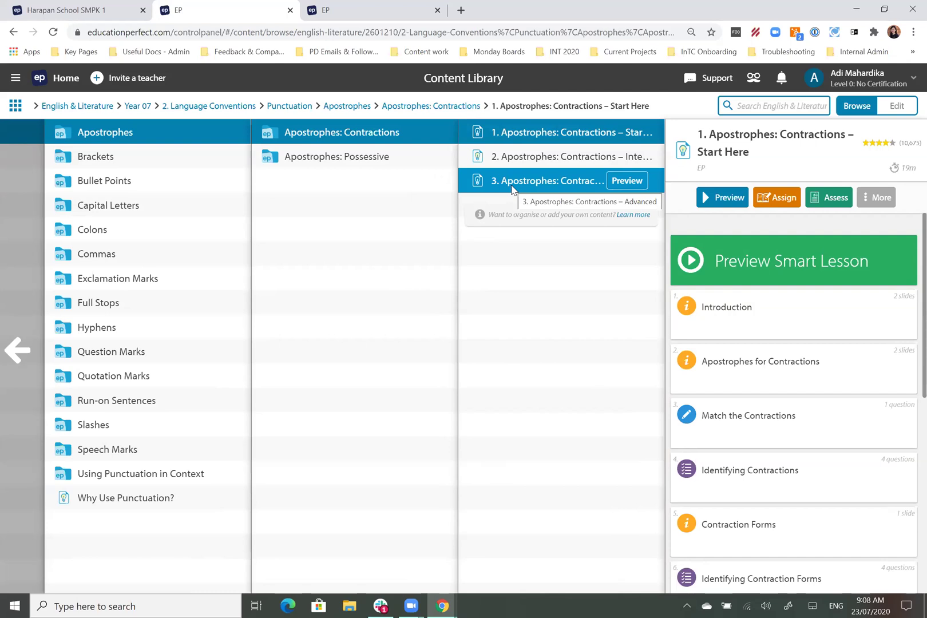
pyautogui.click(542, 166)
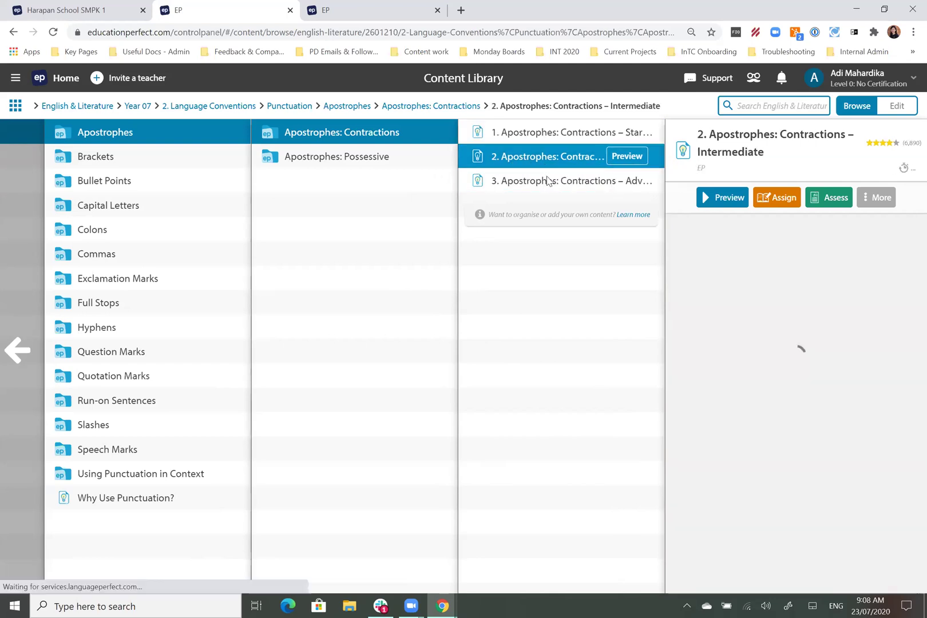
pyautogui.click(556, 184)
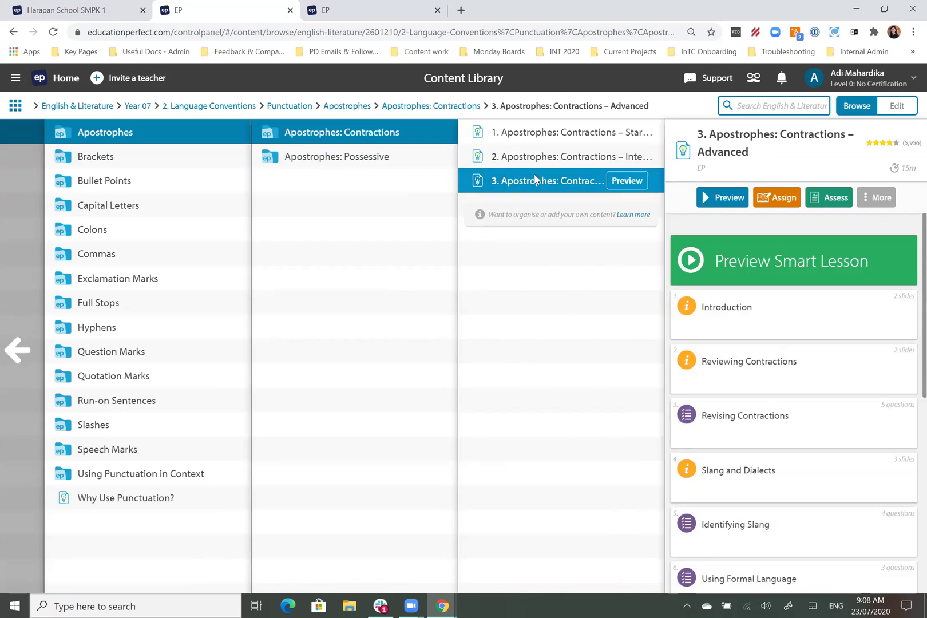
pyautogui.click(523, 130)
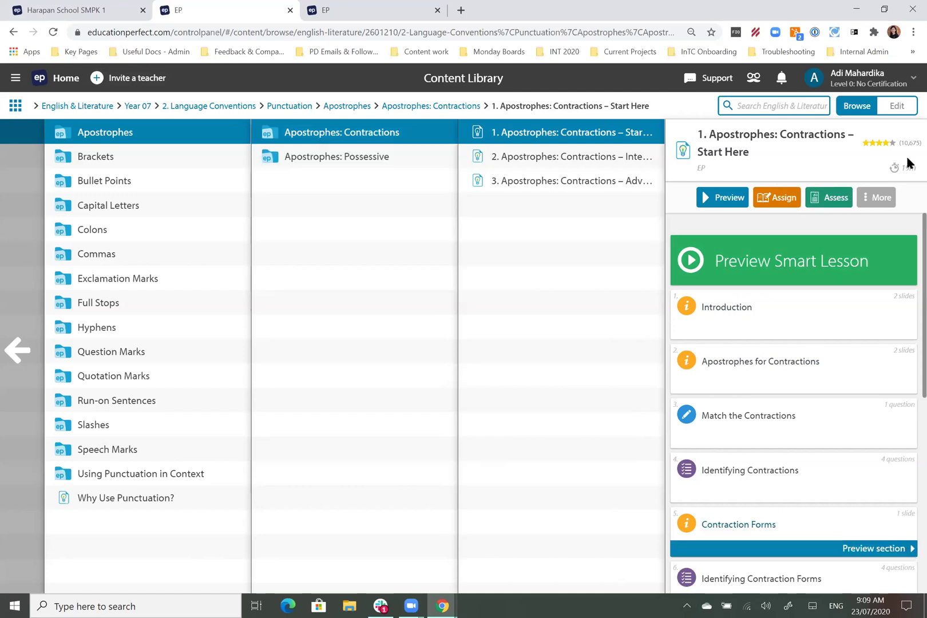
# Step: Choose 'Try in Student Zone!' from the Start Here lesson's More menu
pyautogui.click(886, 202)
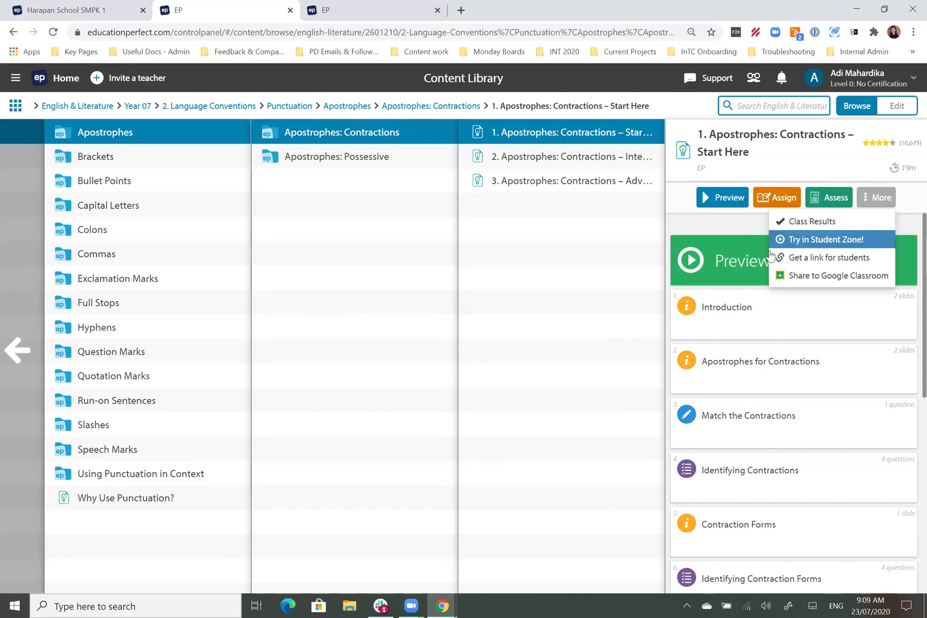
pyautogui.click(729, 231)
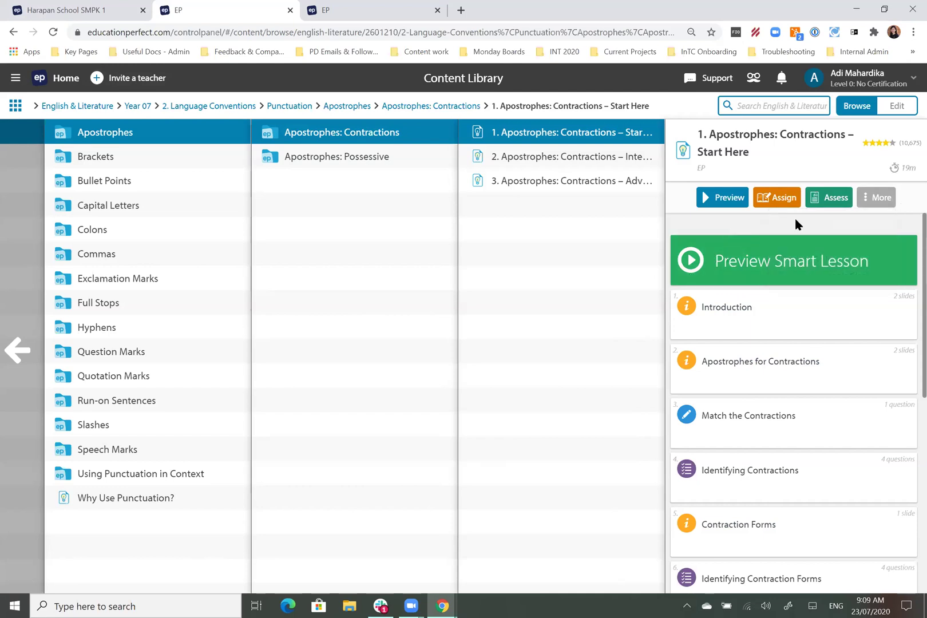
pyautogui.click(884, 201)
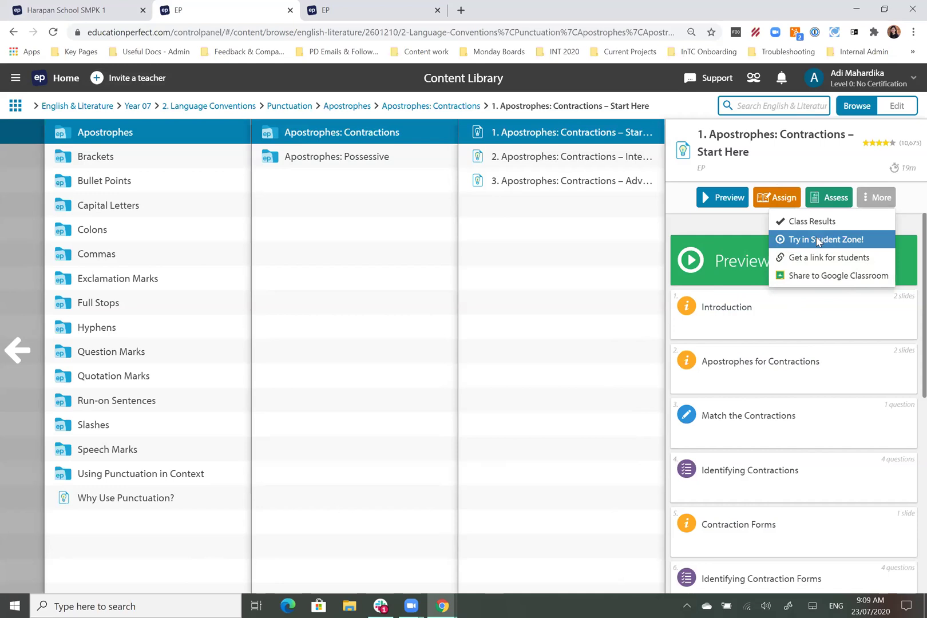
pyautogui.click(817, 239)
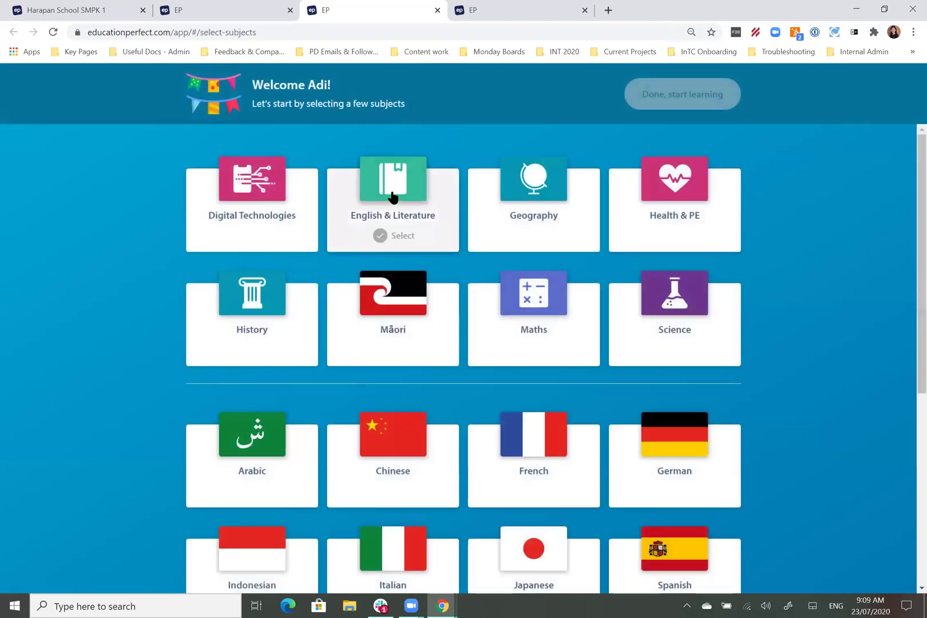
# Step: Pick English & Literature as a subject and start the contractions lesson at its Introduction slide
pyautogui.click(393, 197)
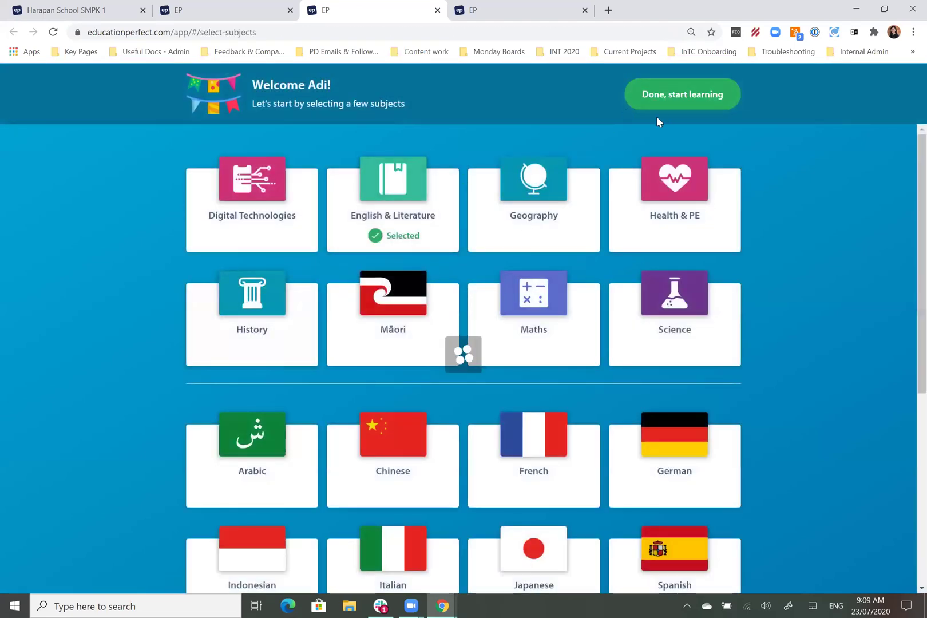
pyautogui.click(669, 102)
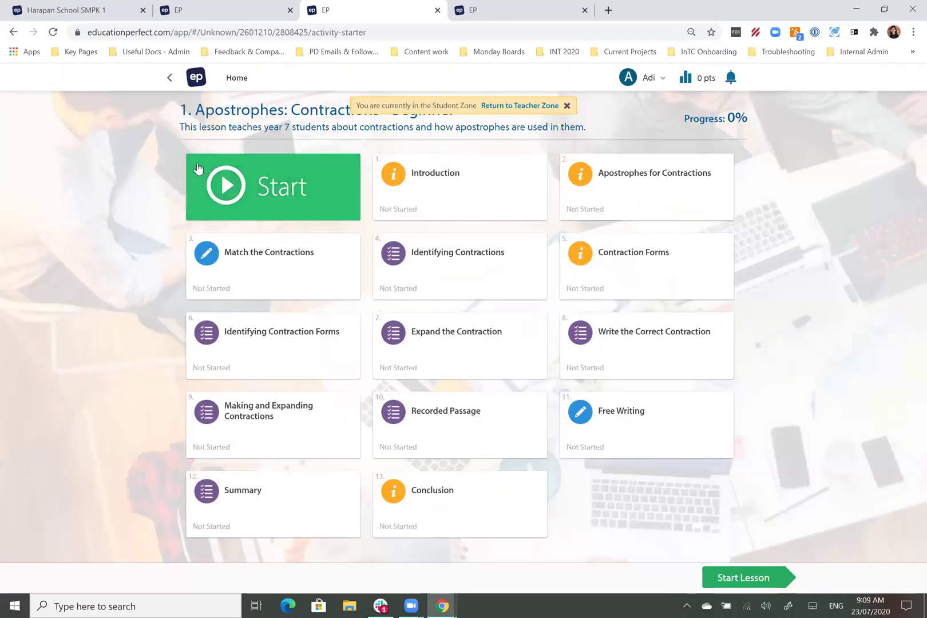
pyautogui.click(321, 216)
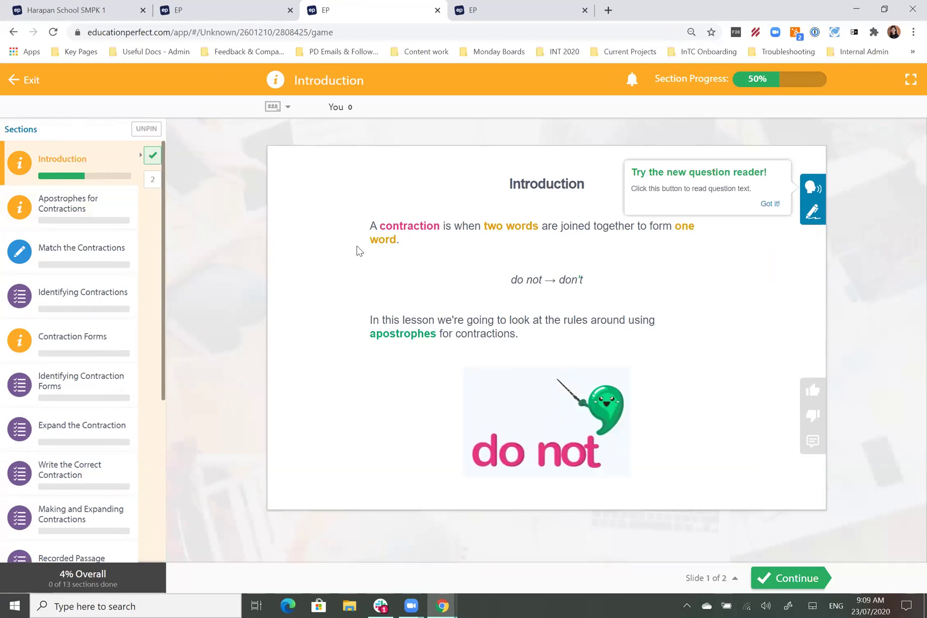
# Step: Dismiss the reader tip and draw three freehand lines over the Introduction slide
pyautogui.click(769, 205)
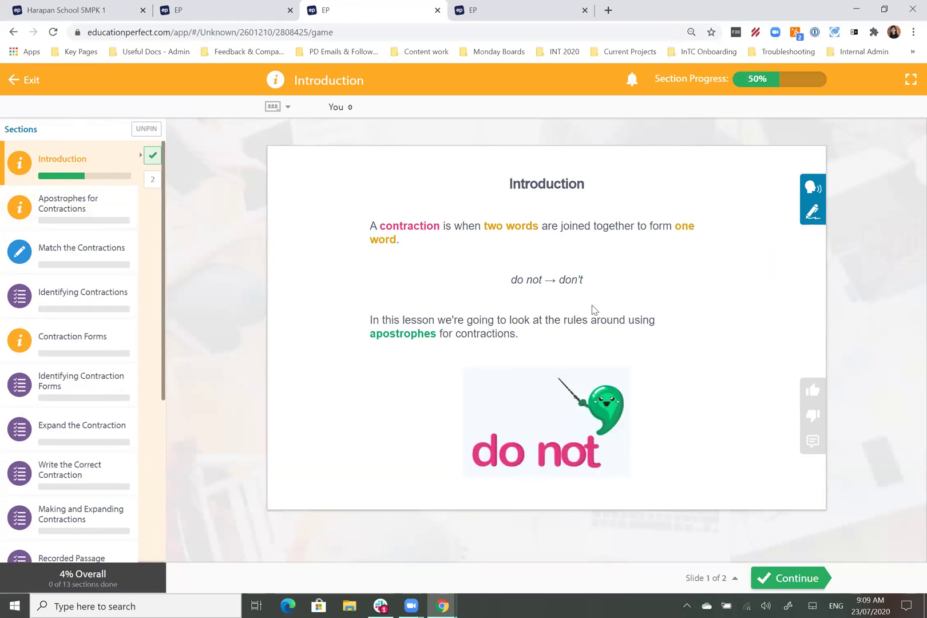
pyautogui.click(812, 212)
pyautogui.moveTo(605, 312); pyautogui.dragTo(731, 322)
pyautogui.moveTo(409, 353); pyautogui.dragTo(565, 351)
pyautogui.moveTo(390, 235); pyautogui.dragTo(538, 238)
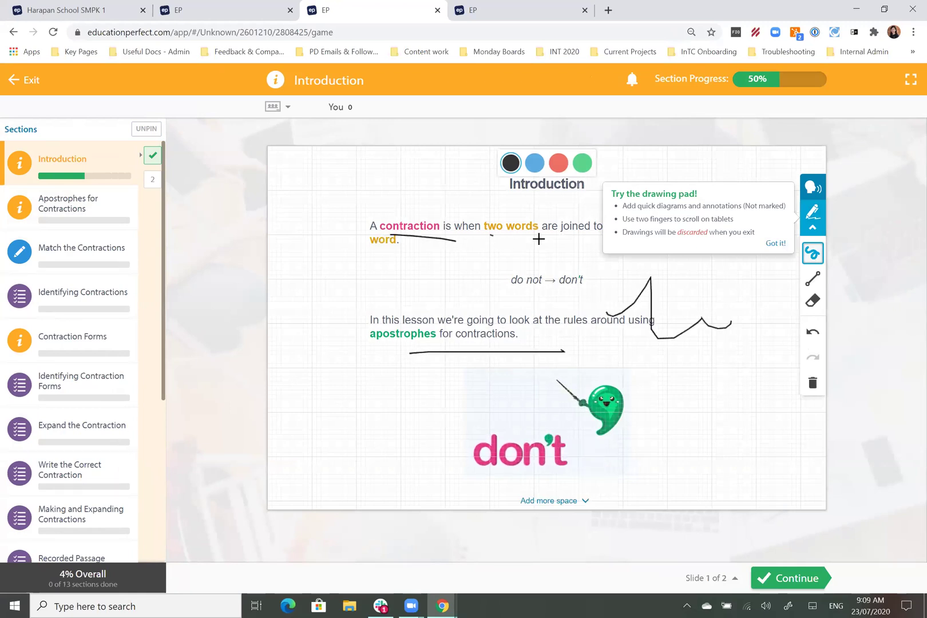
# Step: Continue past the Lesson Aims slide into the Apostrophes for Contractions section
pyautogui.click(772, 246)
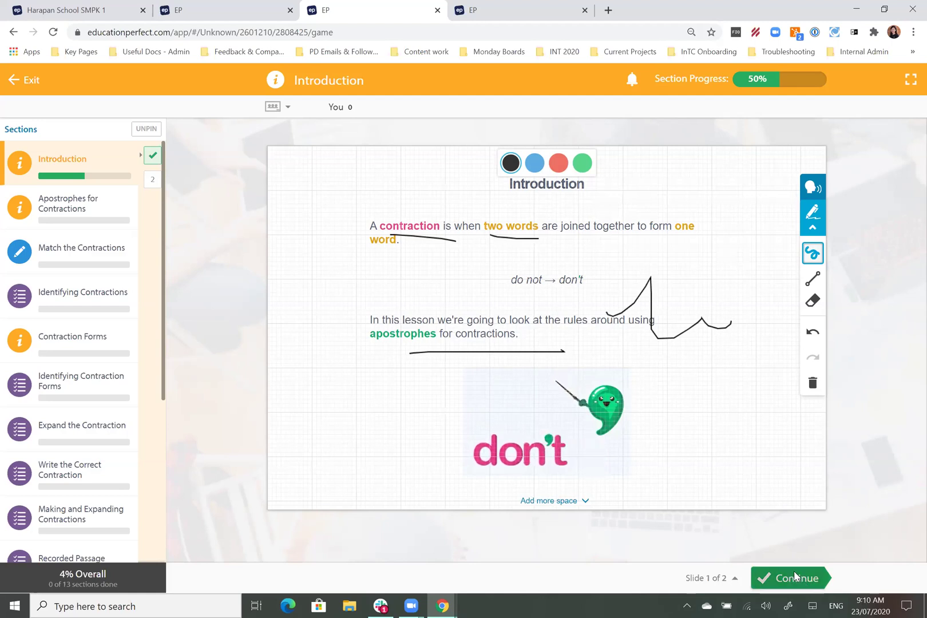
pyautogui.click(794, 576)
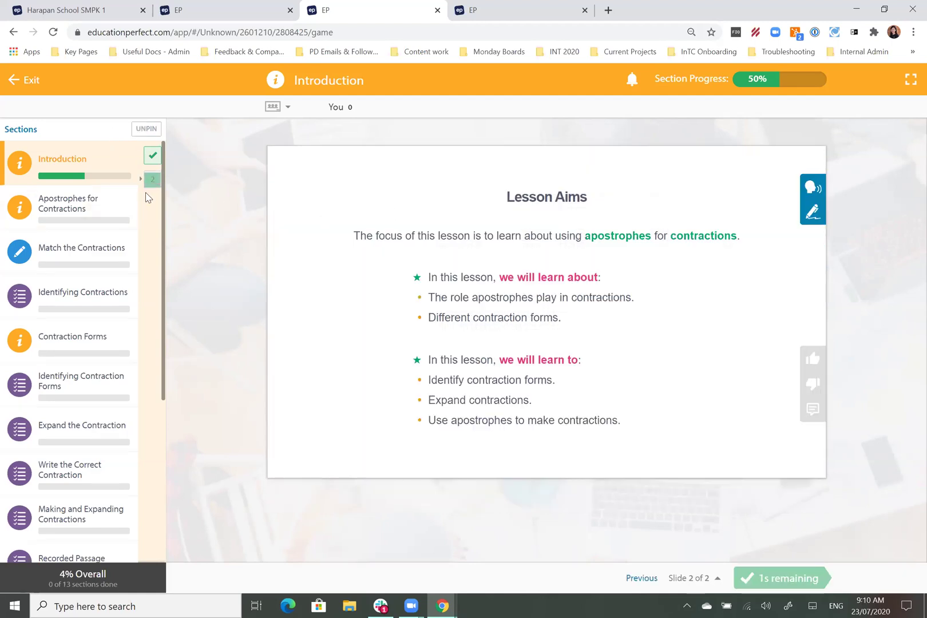
pyautogui.click(118, 216)
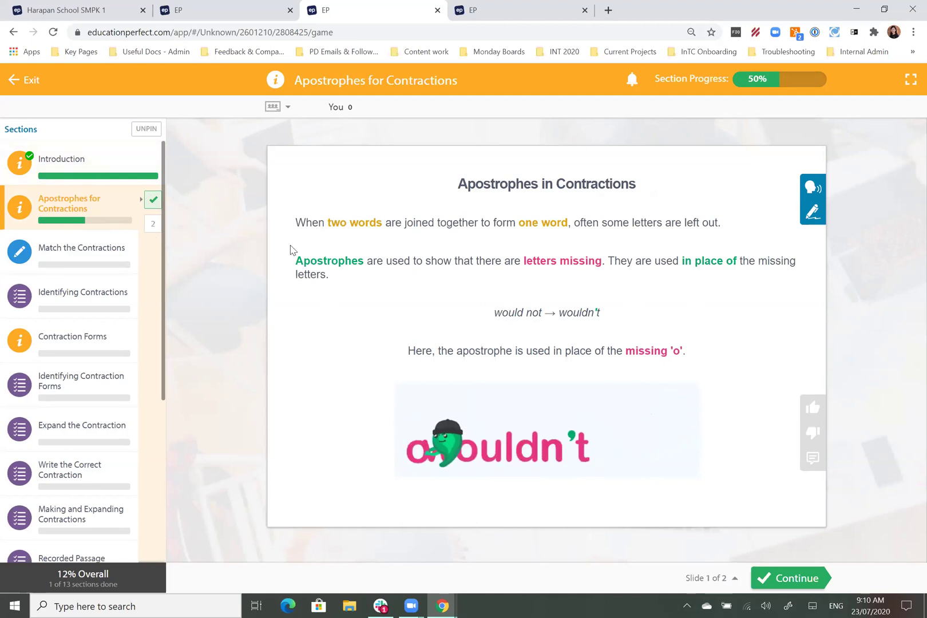
# Step: Advance to the Common Contractions slide, then open the Identifying Contractions quiz
pyautogui.click(792, 577)
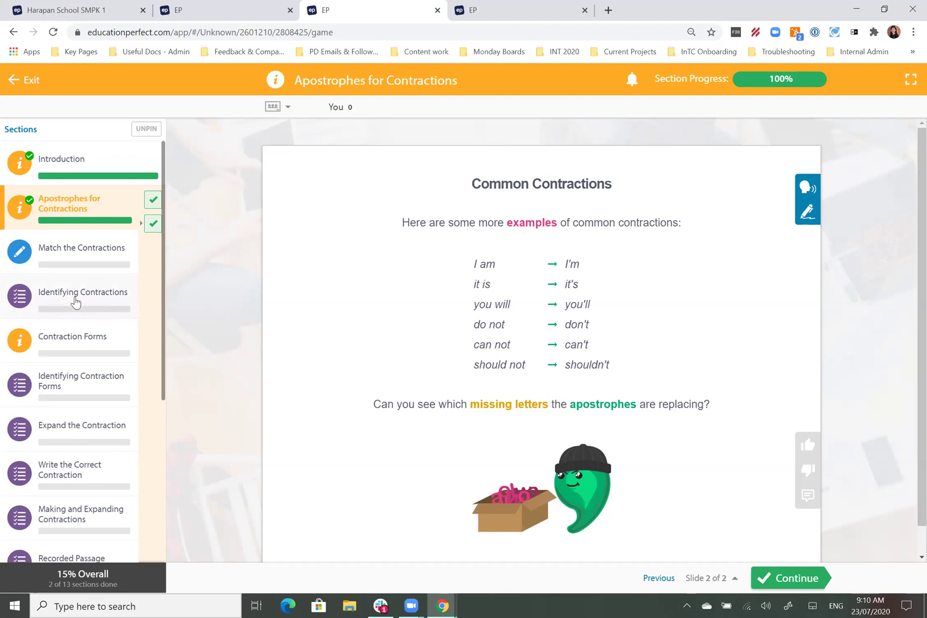
pyautogui.click(37, 300)
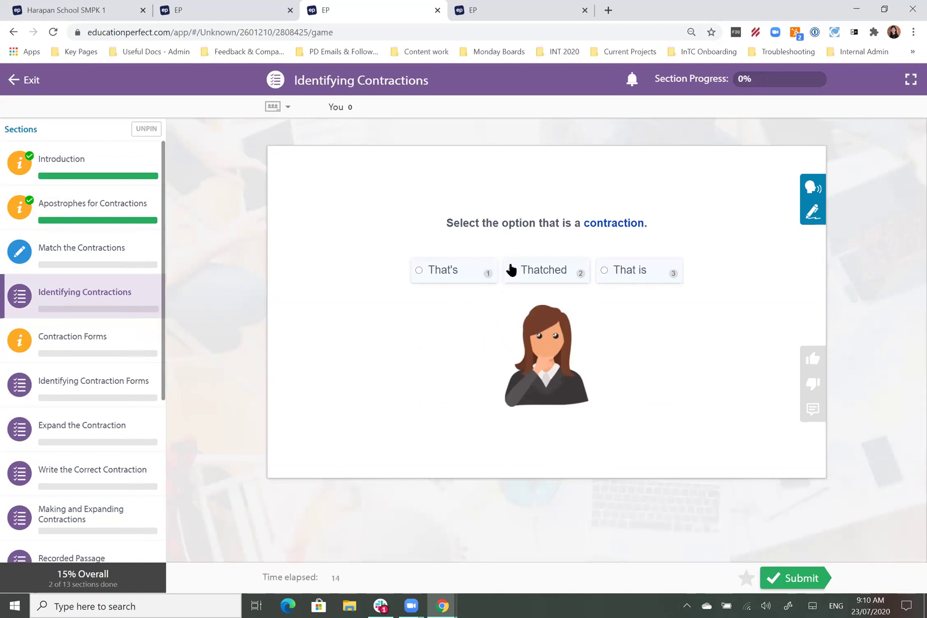
# Step: Answer the first question with Thatched, submit it, and go to the next question
pyautogui.click(463, 277)
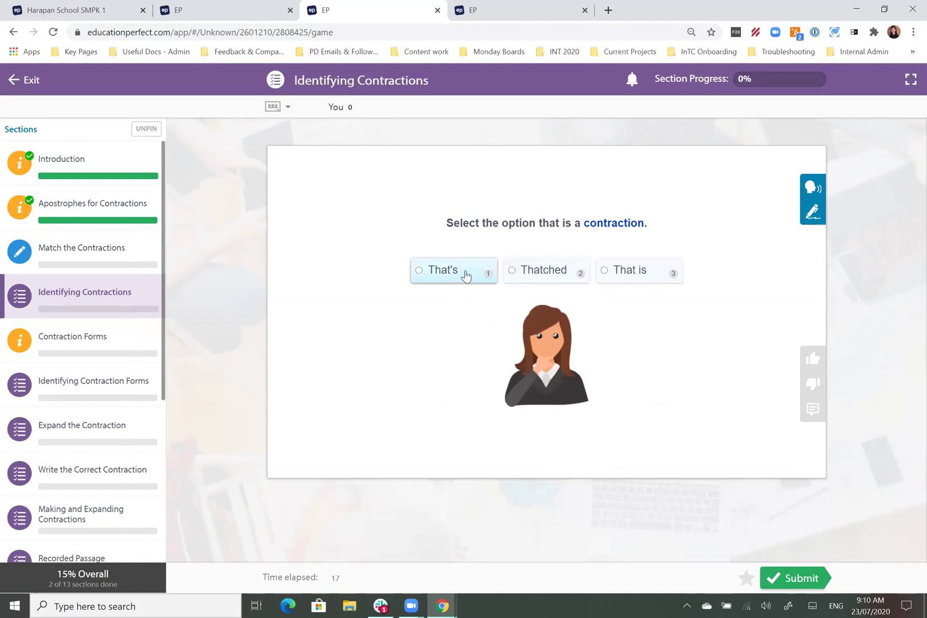
pyautogui.click(550, 276)
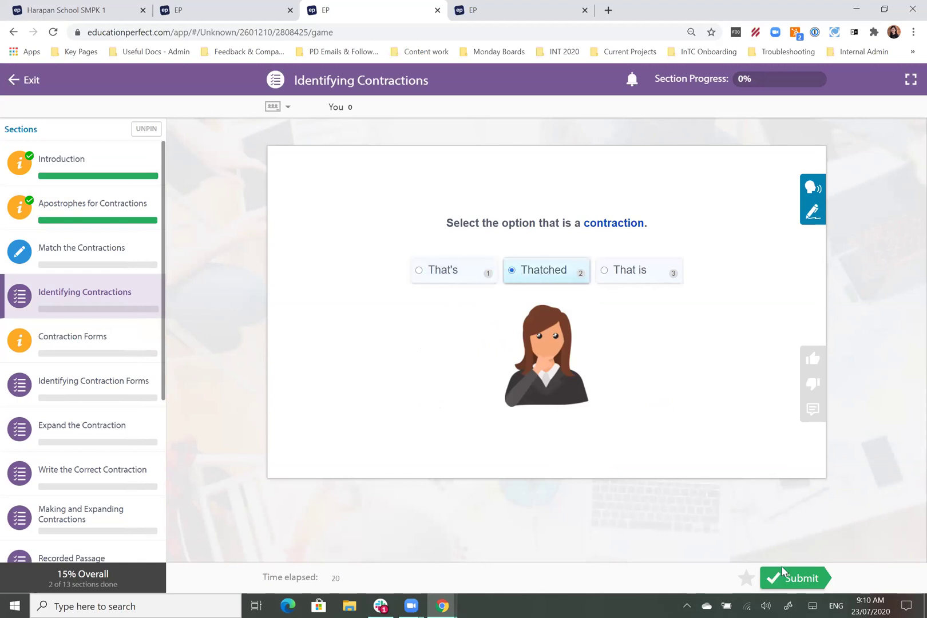
pyautogui.click(797, 575)
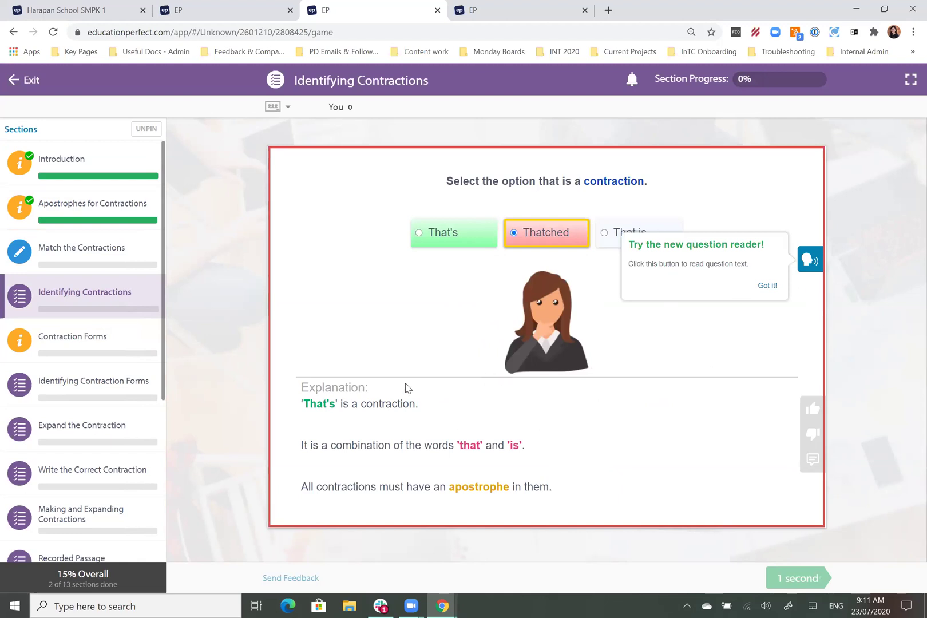
pyautogui.click(767, 285)
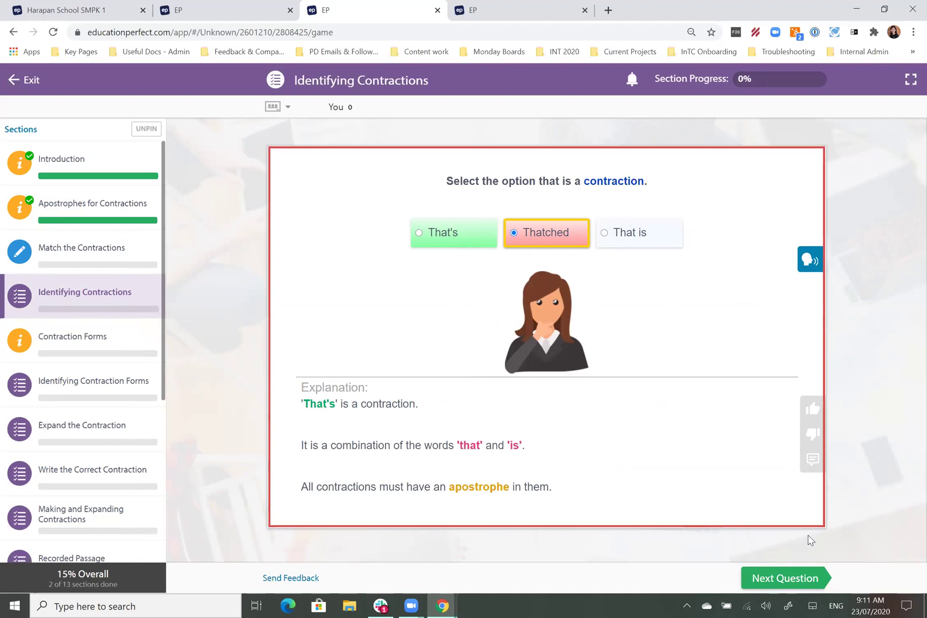
pyautogui.click(771, 578)
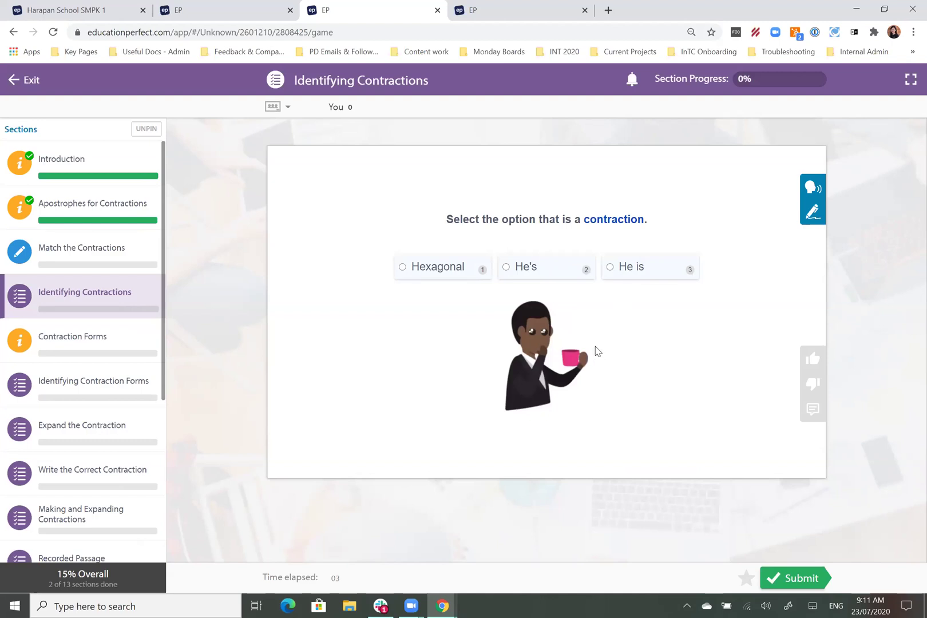
# Step: Submit He's, then That's, as the contraction answers
pyautogui.click(561, 268)
pyautogui.click(805, 585)
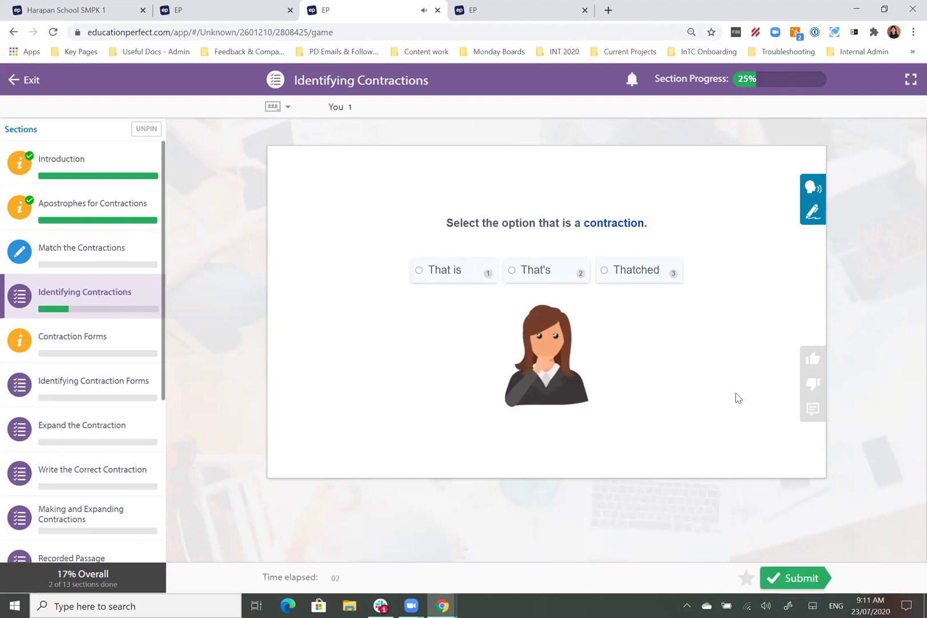
pyautogui.click(552, 270)
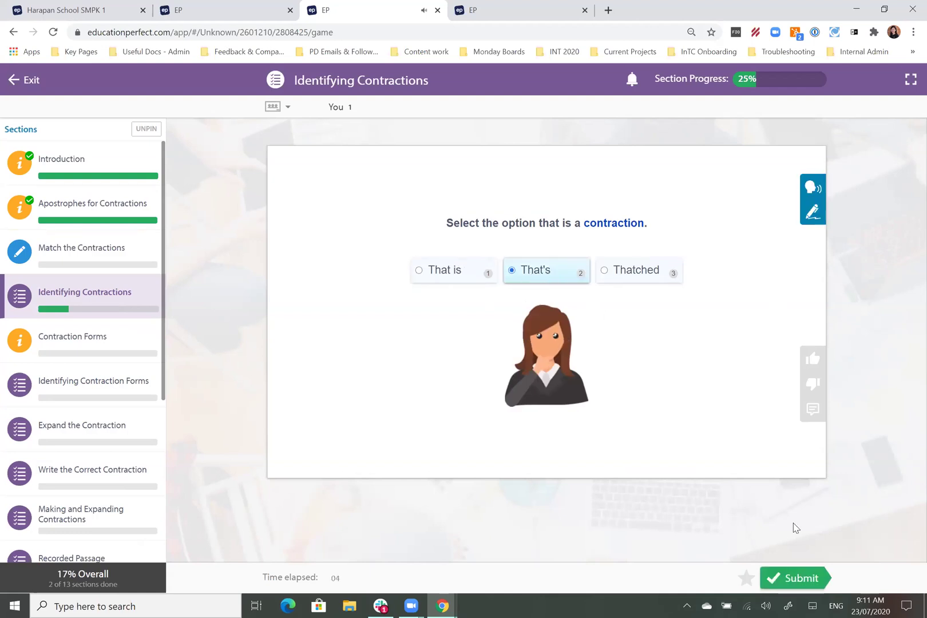
pyautogui.click(792, 579)
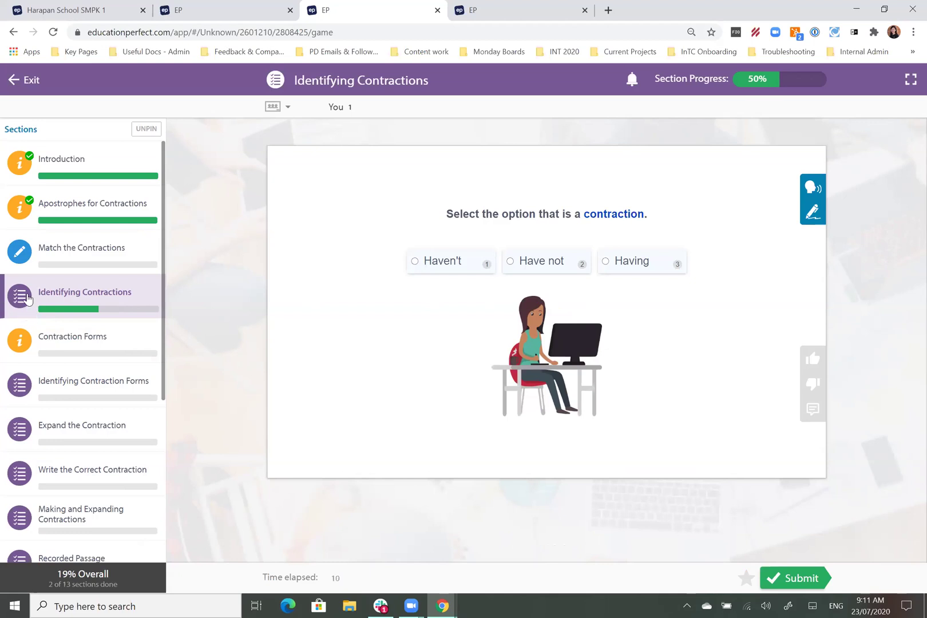
# Step: Go to Expand the Contraction and submit 'are not' as the expansion of aren't
pyautogui.click(21, 396)
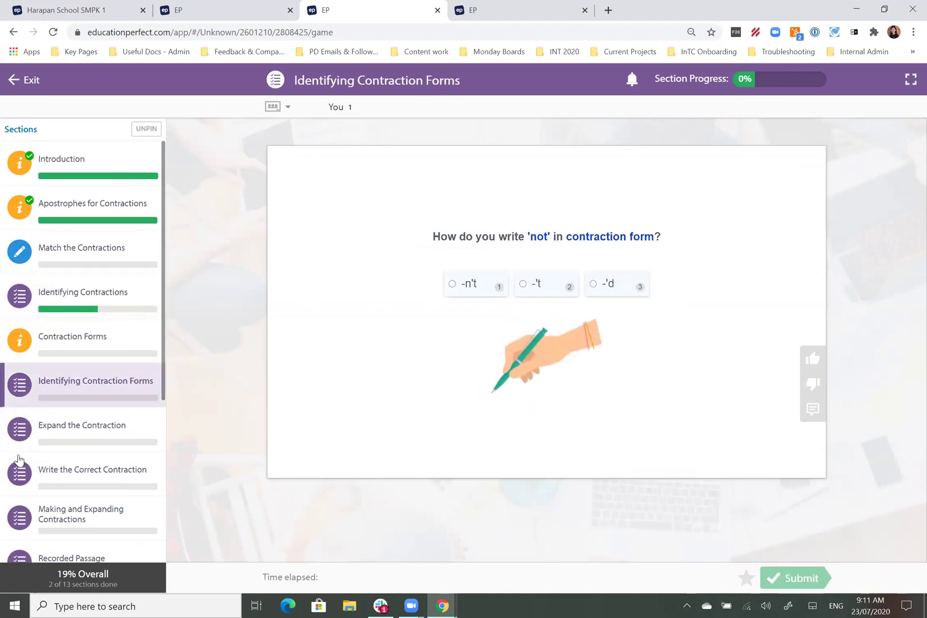
pyautogui.click(20, 436)
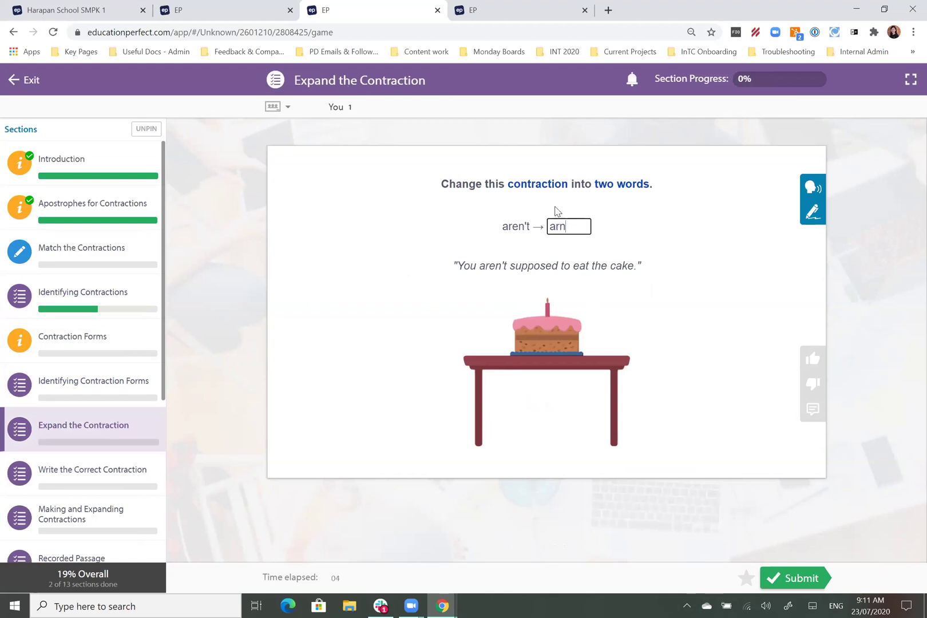
pyautogui.write('ot')
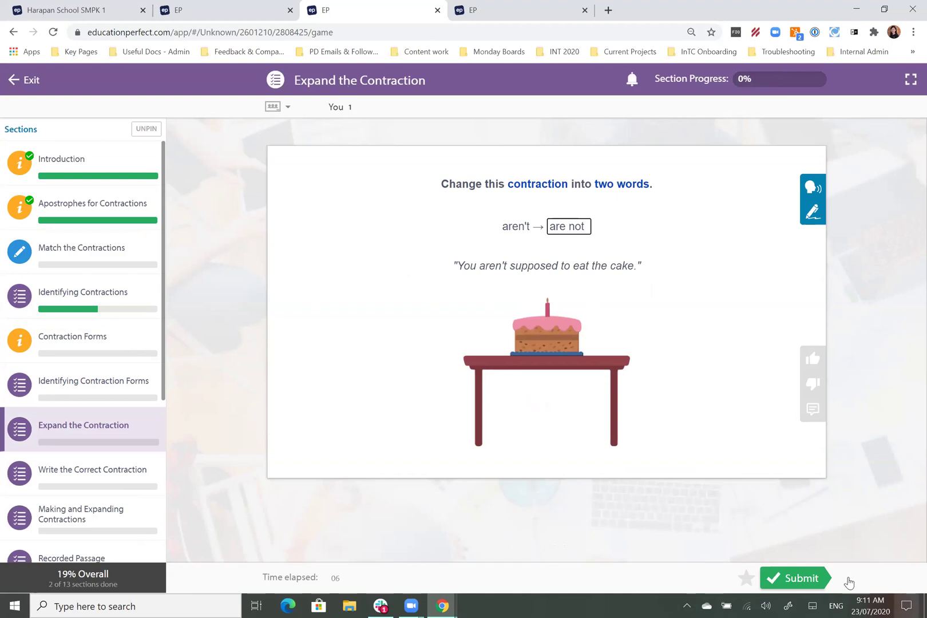
pyautogui.click(812, 579)
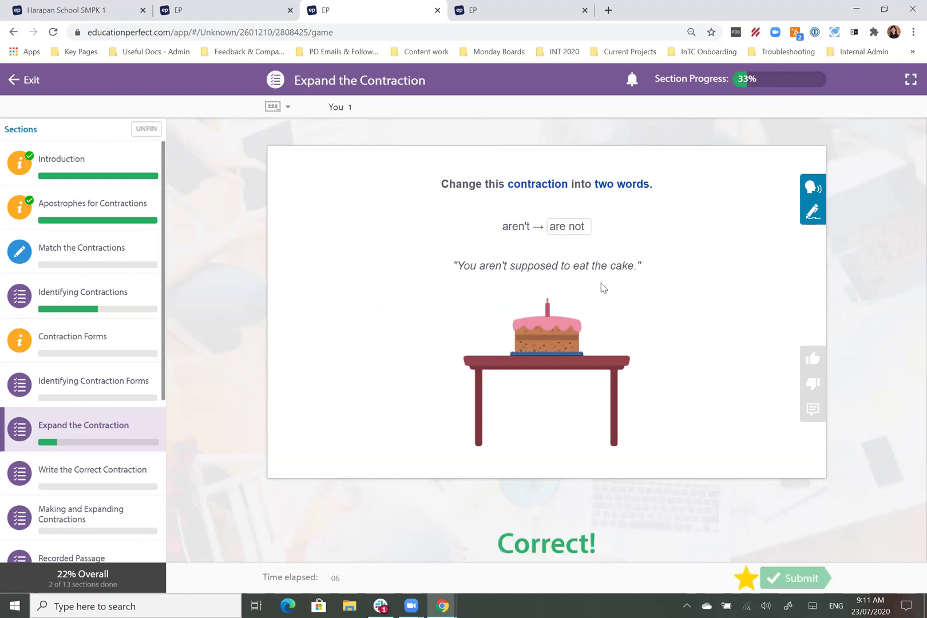
# Step: Open the Write the Correct Contraction section, then the Match the Contractions activity
pyautogui.click(107, 485)
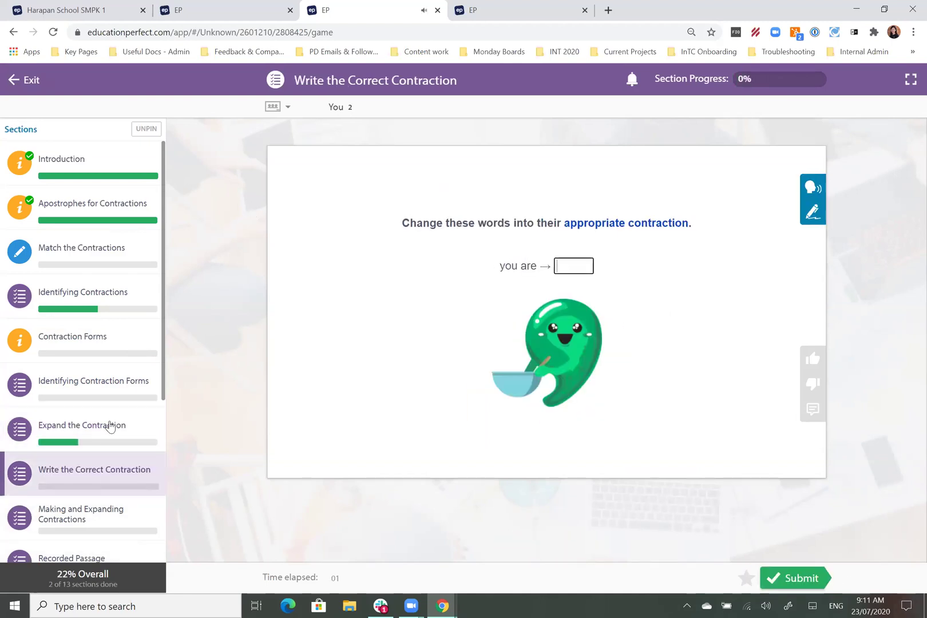
pyautogui.scroll(-5, 29, 498)
pyautogui.scroll(5, 62, 448)
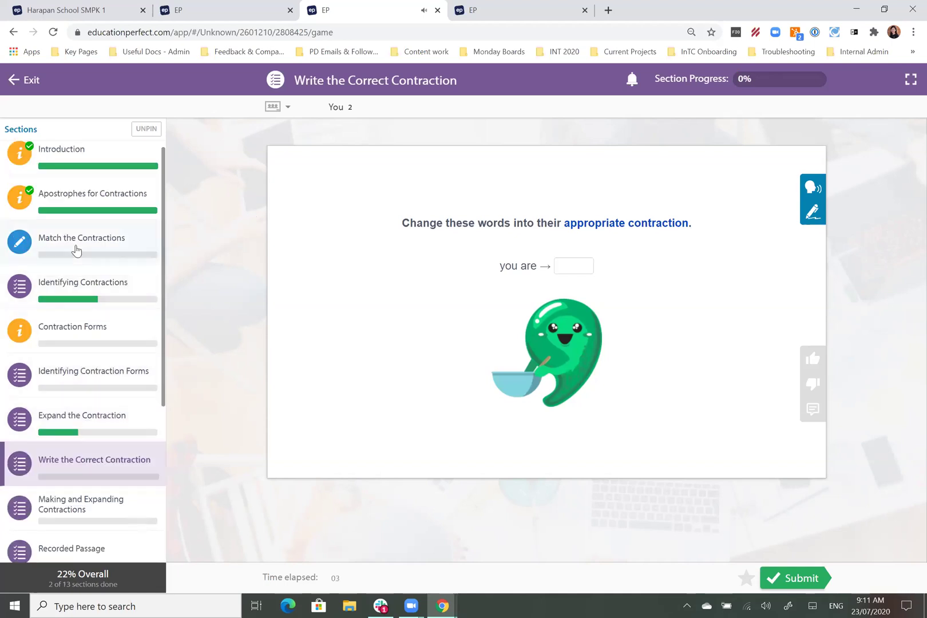
pyautogui.click(70, 248)
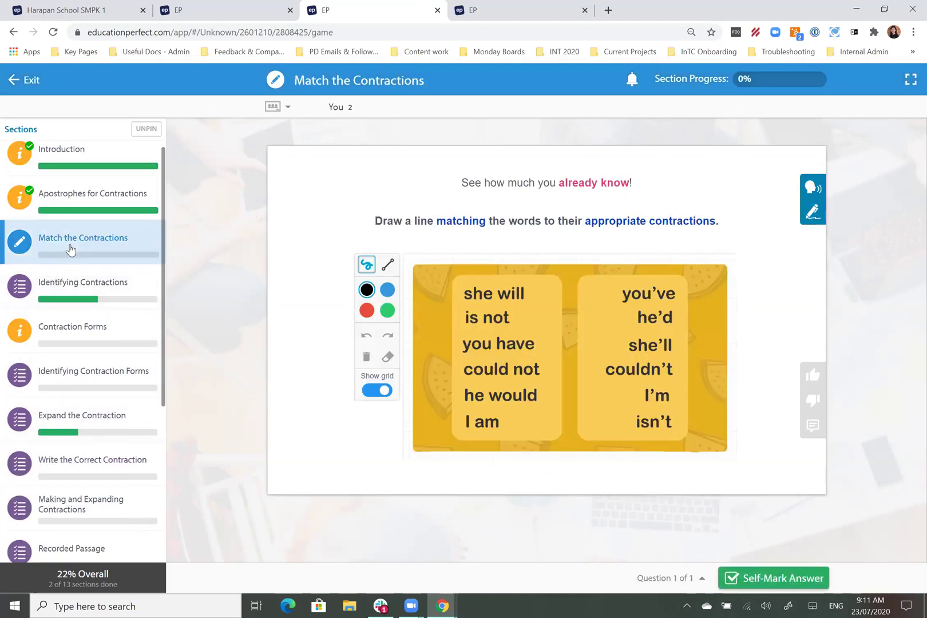
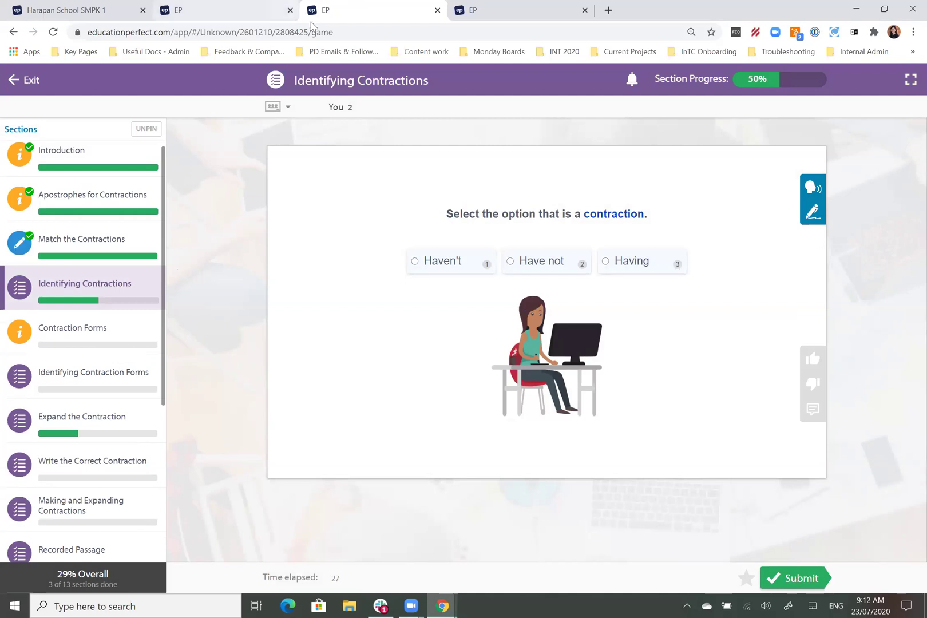
# Step: Return to the Content Library tab showing the Apostrophes: Contractions – Start Here lesson
pyautogui.click(243, 21)
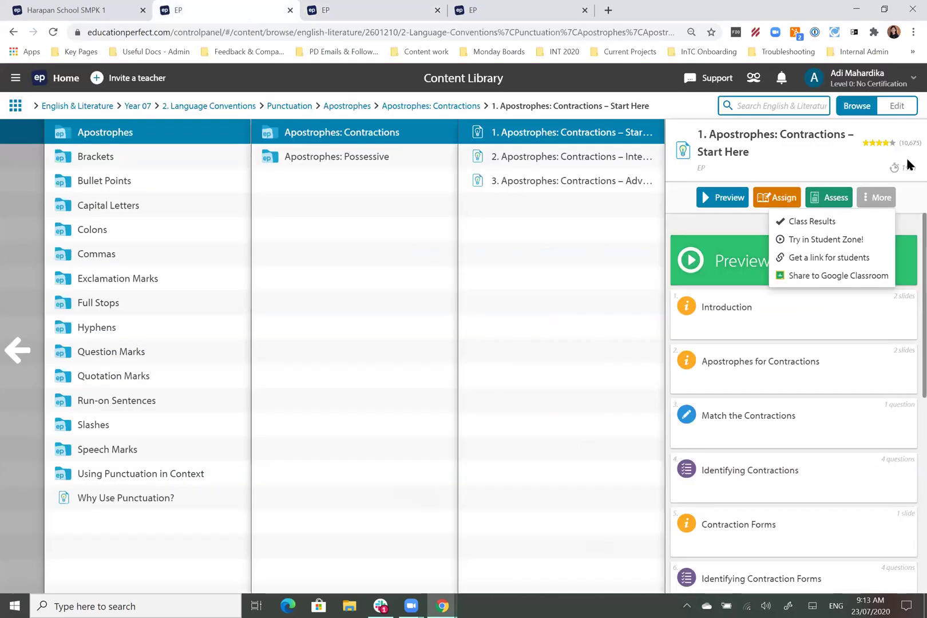
# Step: Go back up to the Year 07 strands and open Information Literacy
pyautogui.click(18, 350)
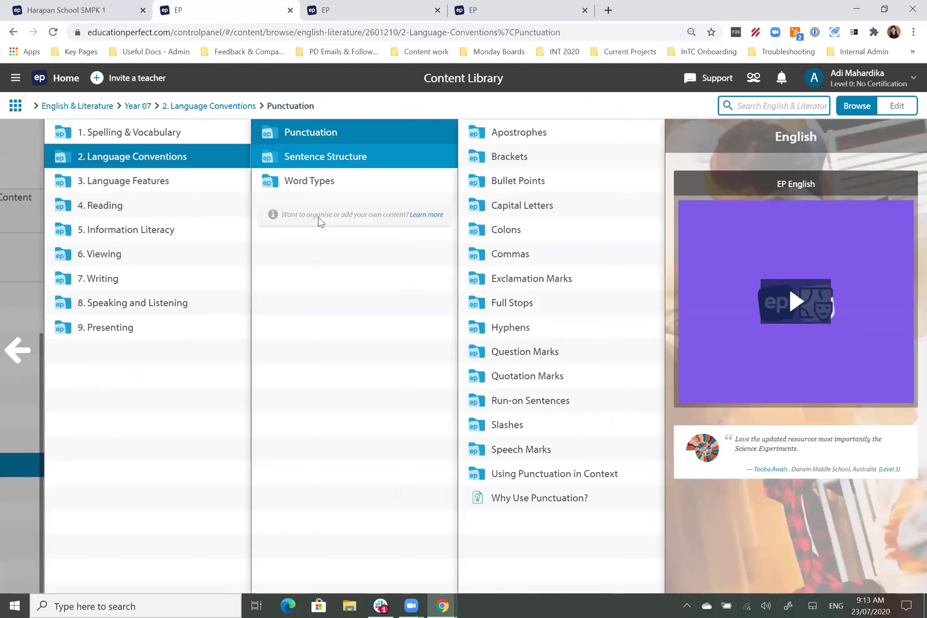
pyautogui.click(25, 358)
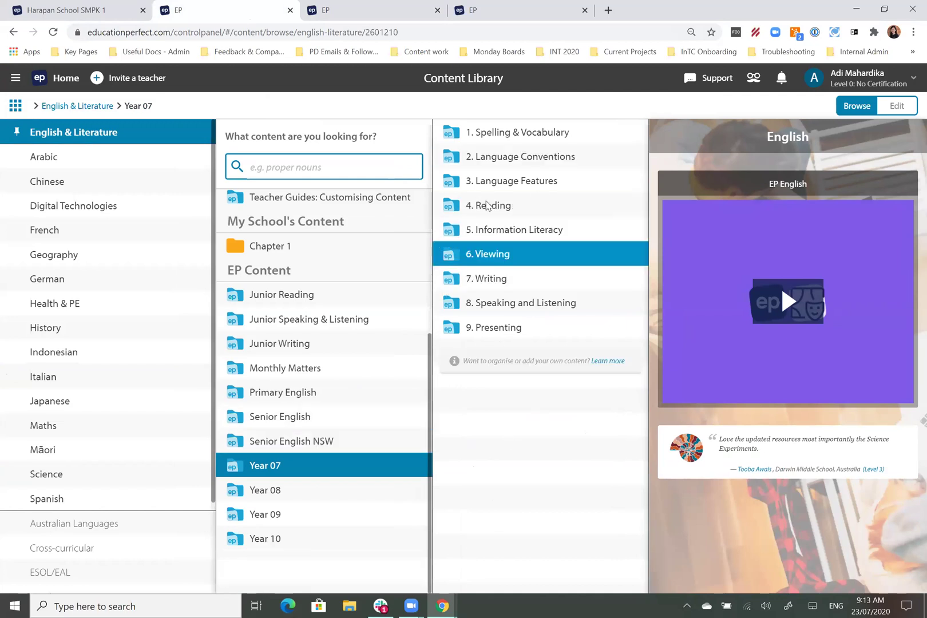
pyautogui.click(515, 132)
pyautogui.click(375, 157)
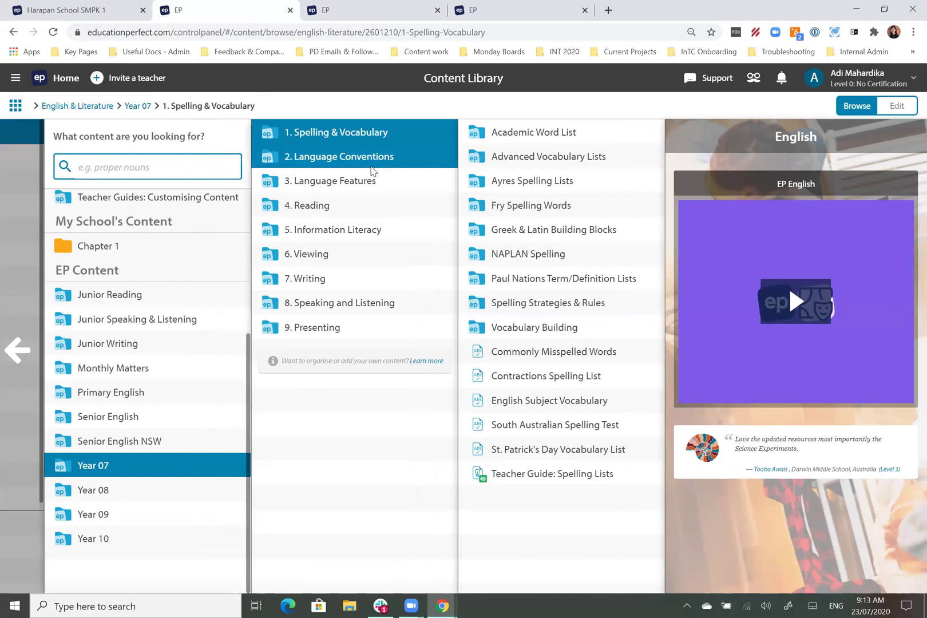
pyautogui.click(183, 182)
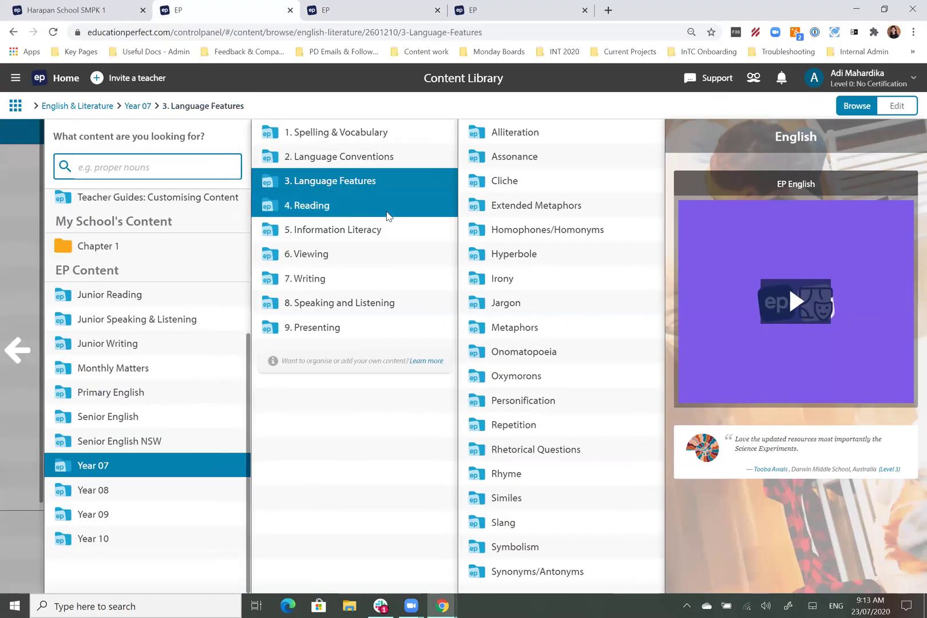
pyautogui.click(385, 207)
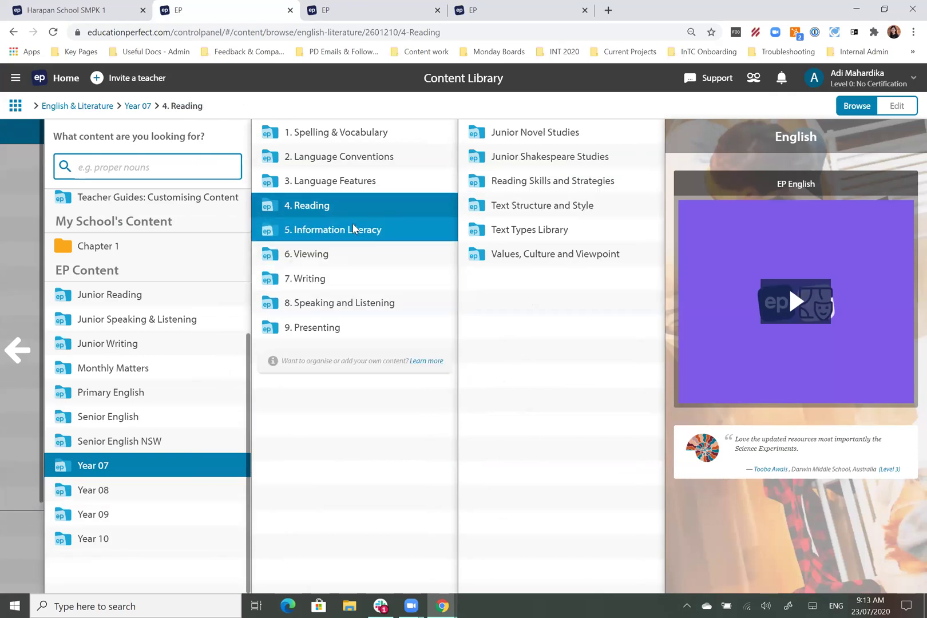
pyautogui.click(378, 229)
# Step: Open Critical Thinking – Intermediate 1 and start assigning it as a Smart Lesson task
pyautogui.click(569, 159)
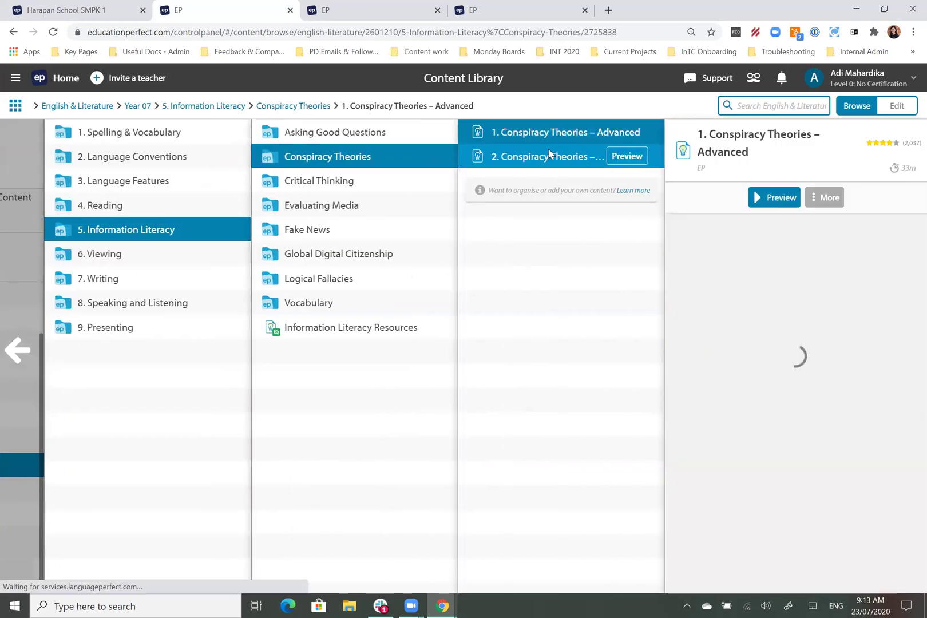
pyautogui.click(364, 182)
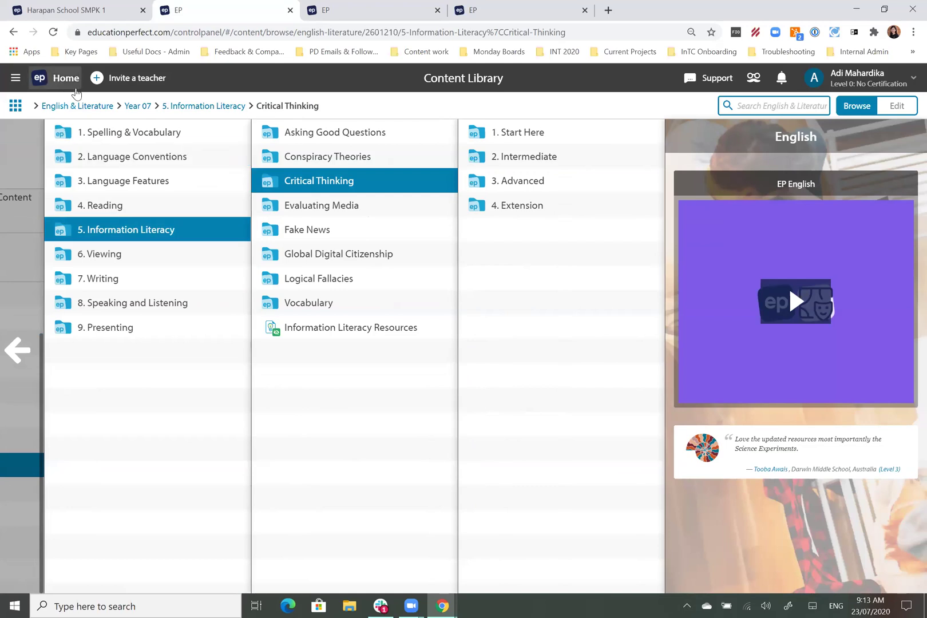
pyautogui.click(542, 159)
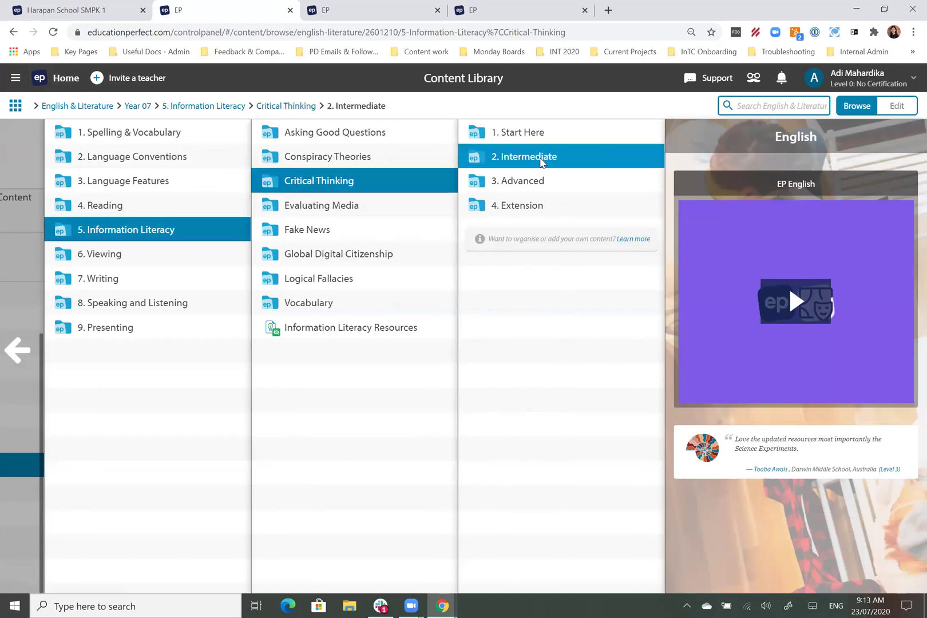
pyautogui.click(535, 134)
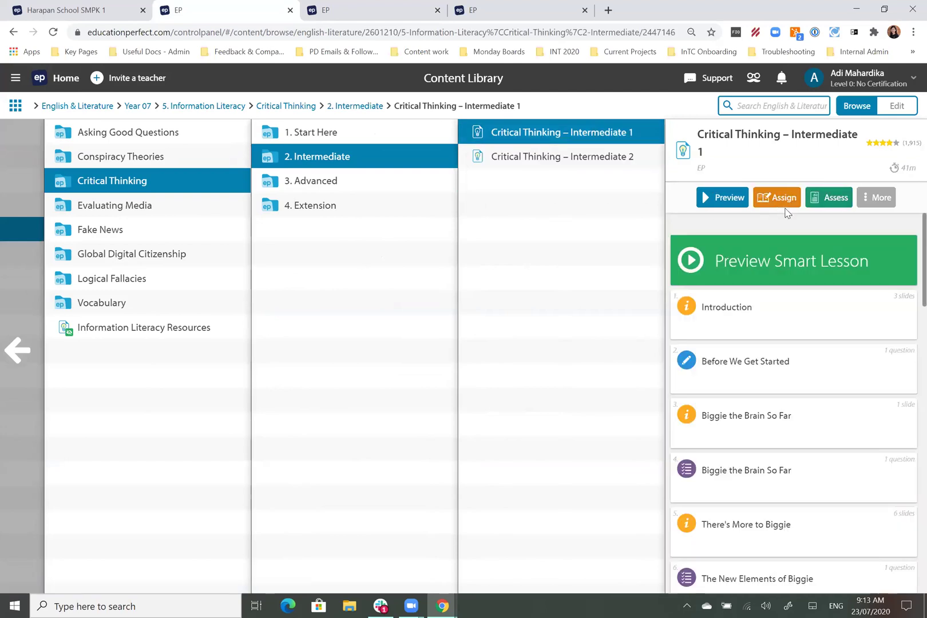
pyautogui.click(782, 197)
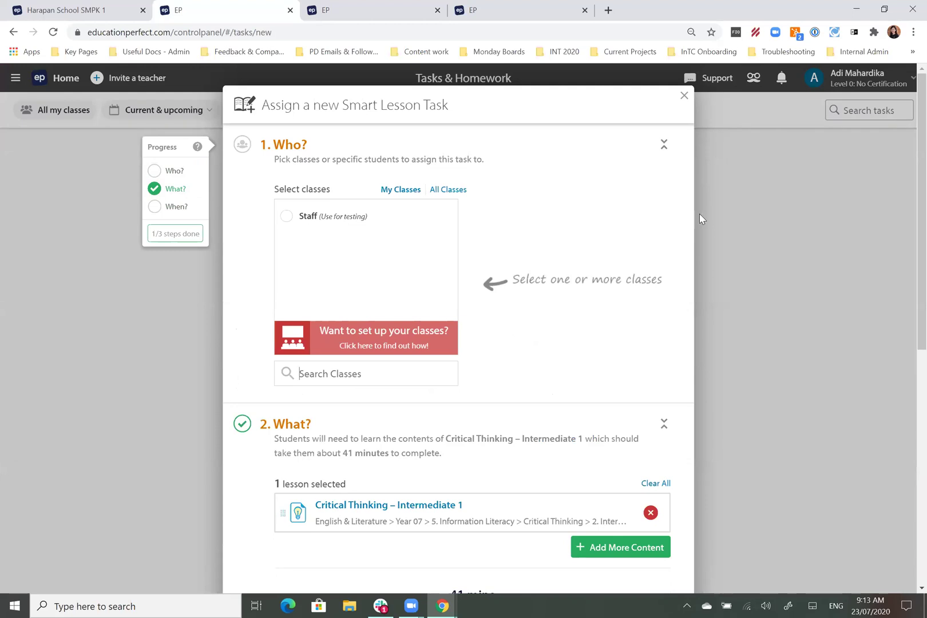
# Step: Close the Critical Thinking task form without assigning and return to the teacher dashboard
pyautogui.click(745, 232)
pyautogui.click(68, 79)
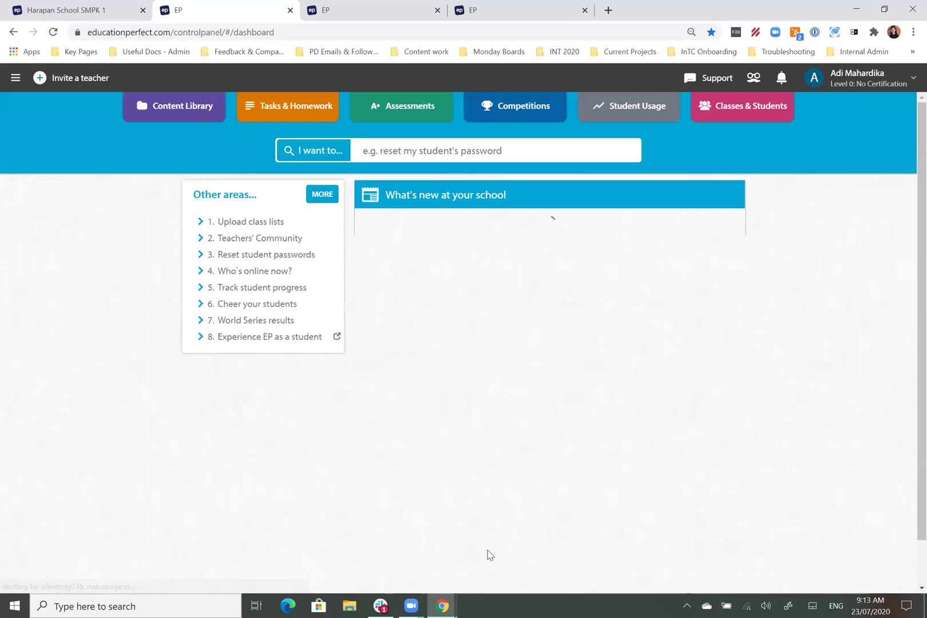
# Step: From Tasks & Homework, start a new Smart Lesson task and expand its Who? step
pyautogui.click(284, 117)
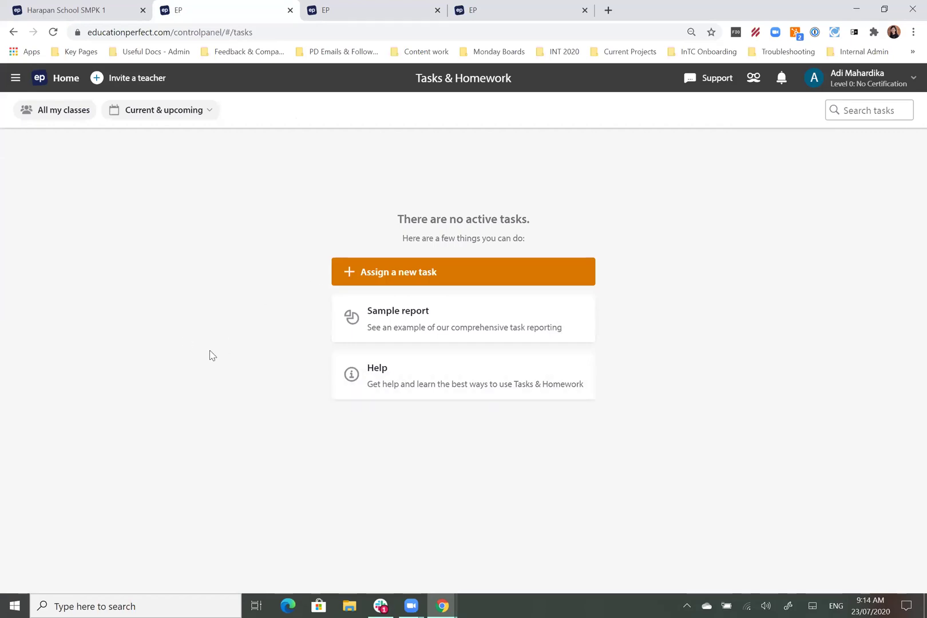
pyautogui.click(422, 278)
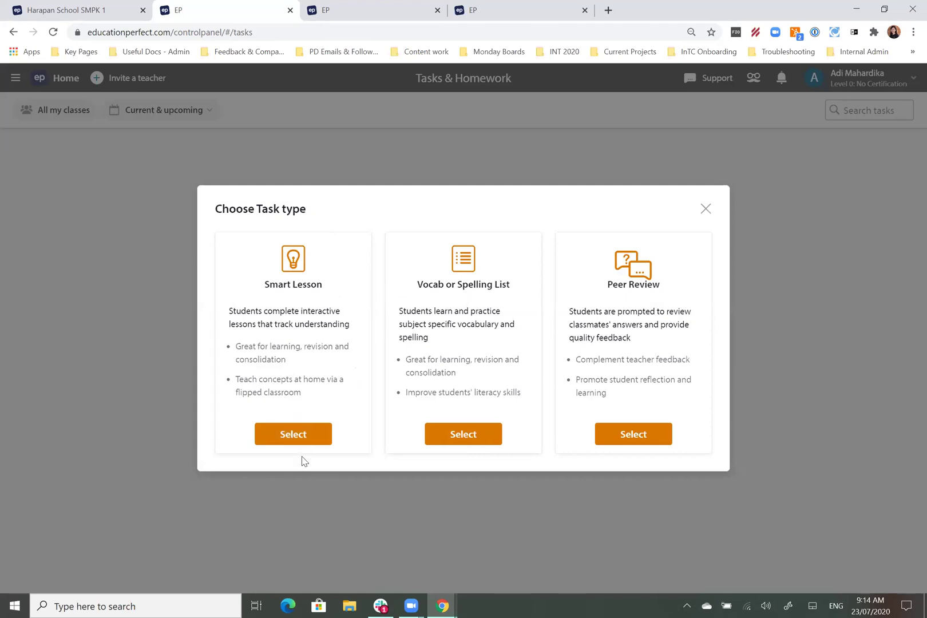
pyautogui.click(290, 435)
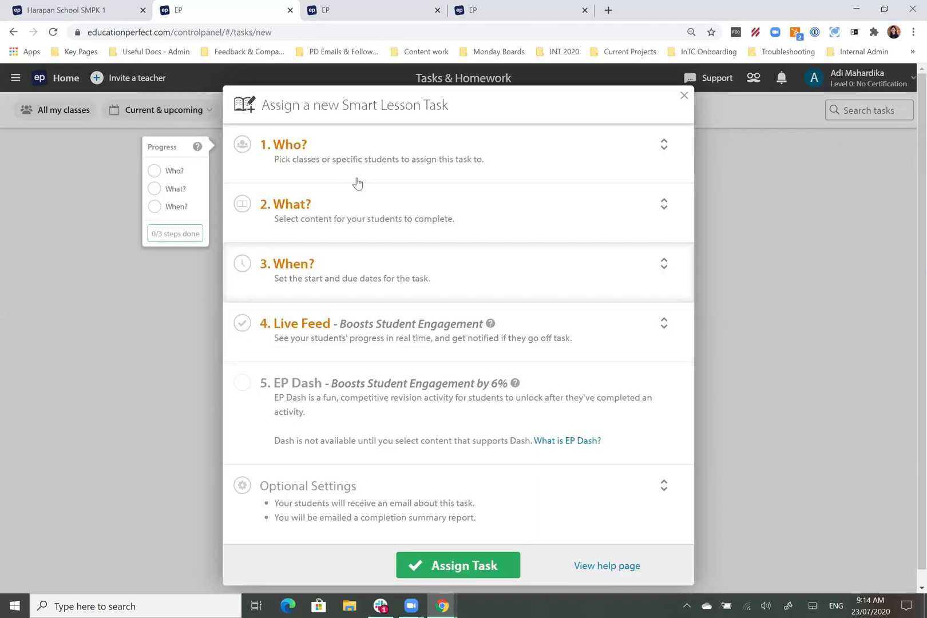
pyautogui.click(350, 156)
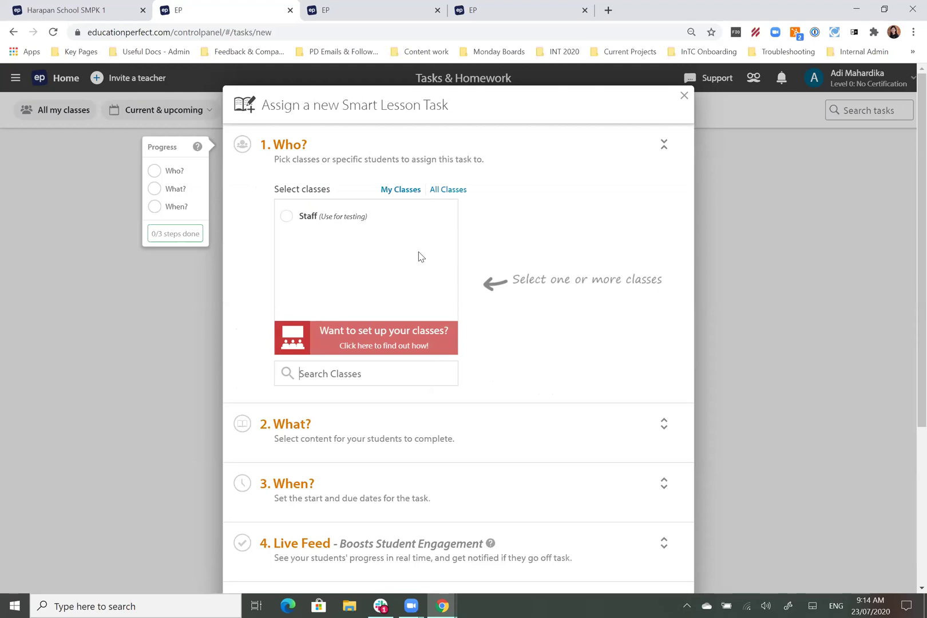
pyautogui.click(446, 192)
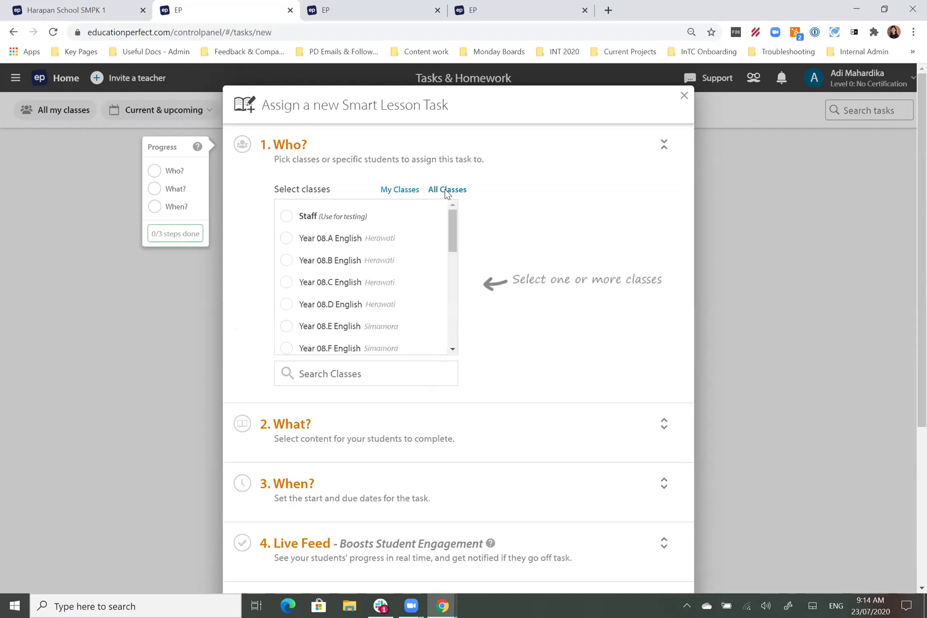
pyautogui.moveTo(454, 239); pyautogui.dragTo(457, 355)
pyautogui.scroll(8, 450, 278)
pyautogui.scroll(-5, 378, 303)
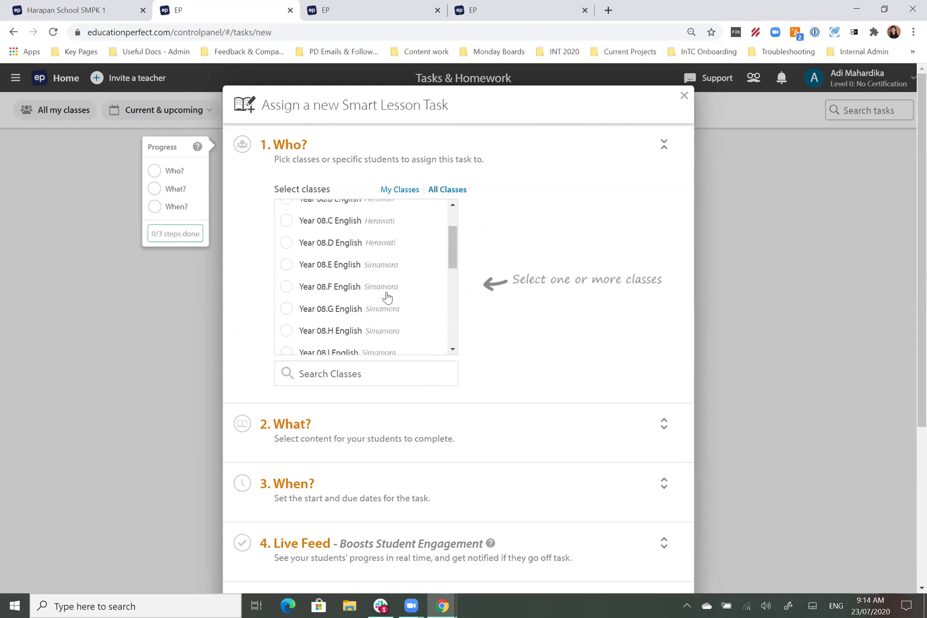
pyautogui.scroll(-1, 391, 343)
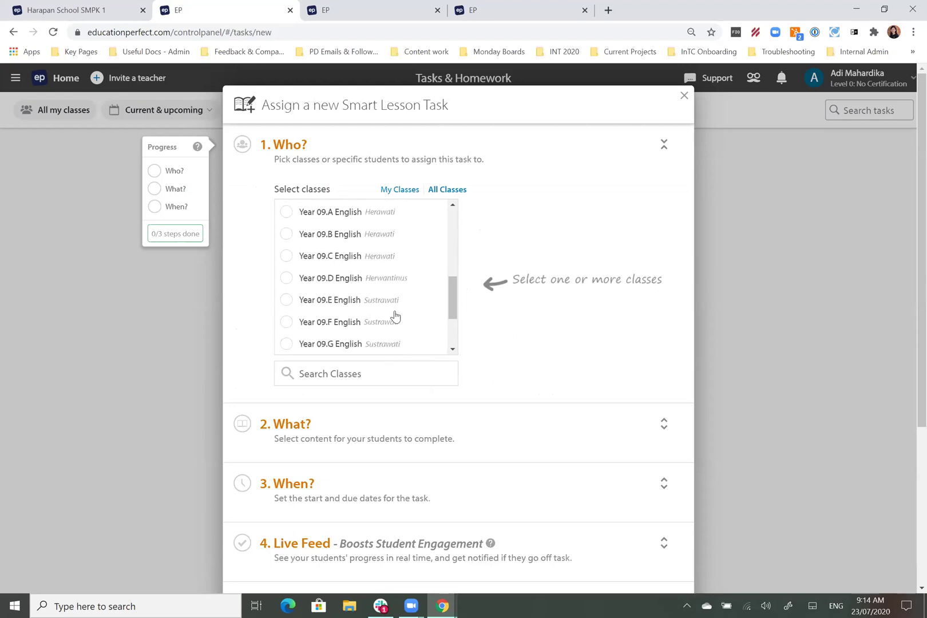
pyautogui.scroll(-2, 401, 312)
pyautogui.scroll(-1, 415, 271)
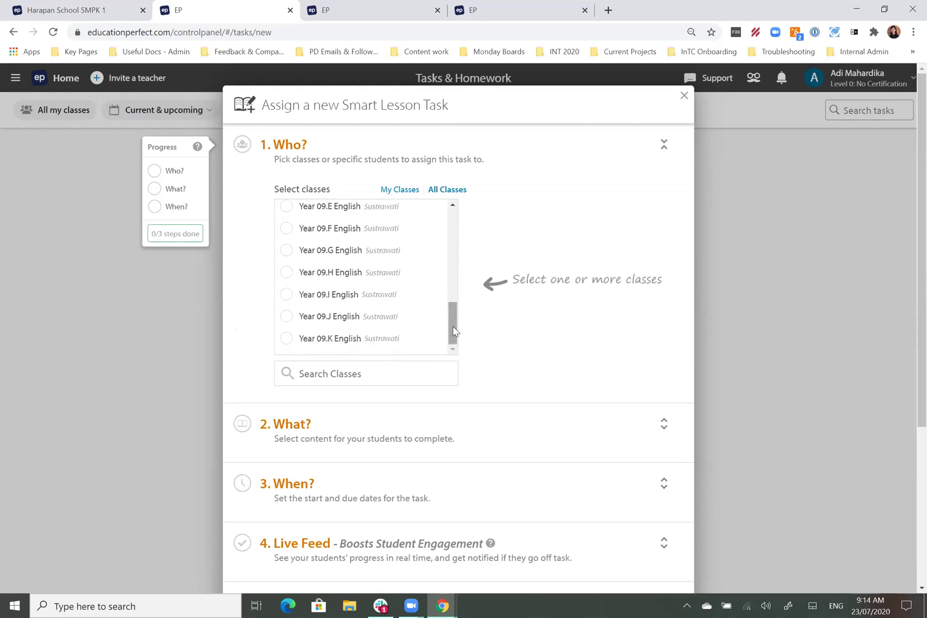
pyautogui.moveTo(453, 332); pyautogui.dragTo(463, 212)
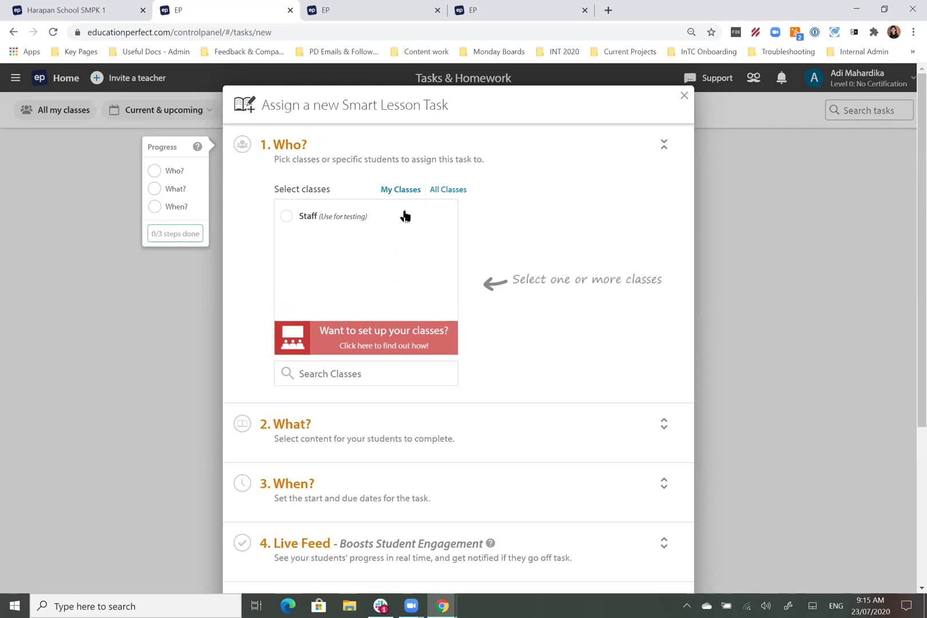
# Step: Choose the Year 08.A English class and switch to assigning specific students
pyautogui.click(456, 191)
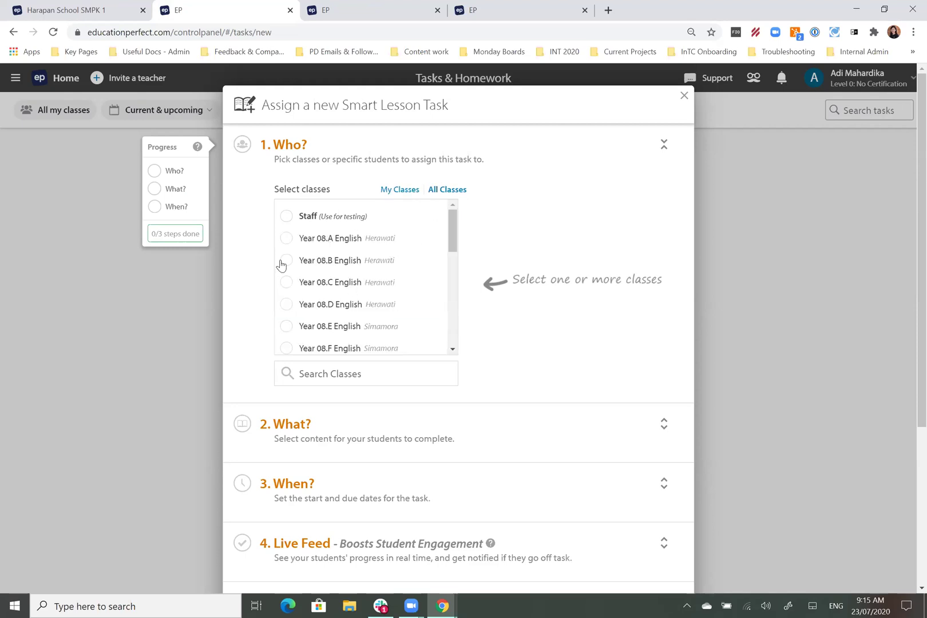
pyautogui.click(284, 238)
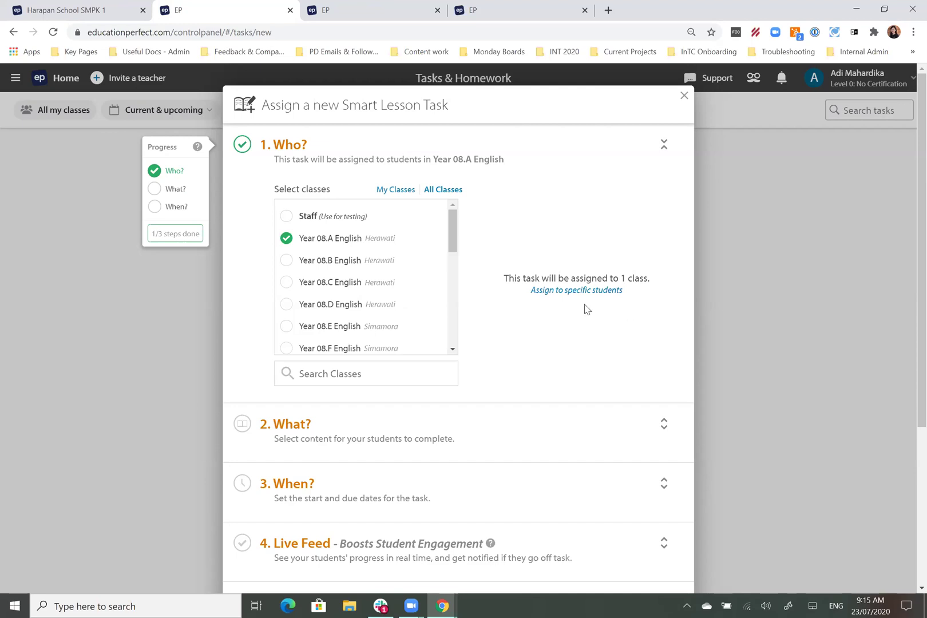
pyautogui.click(551, 291)
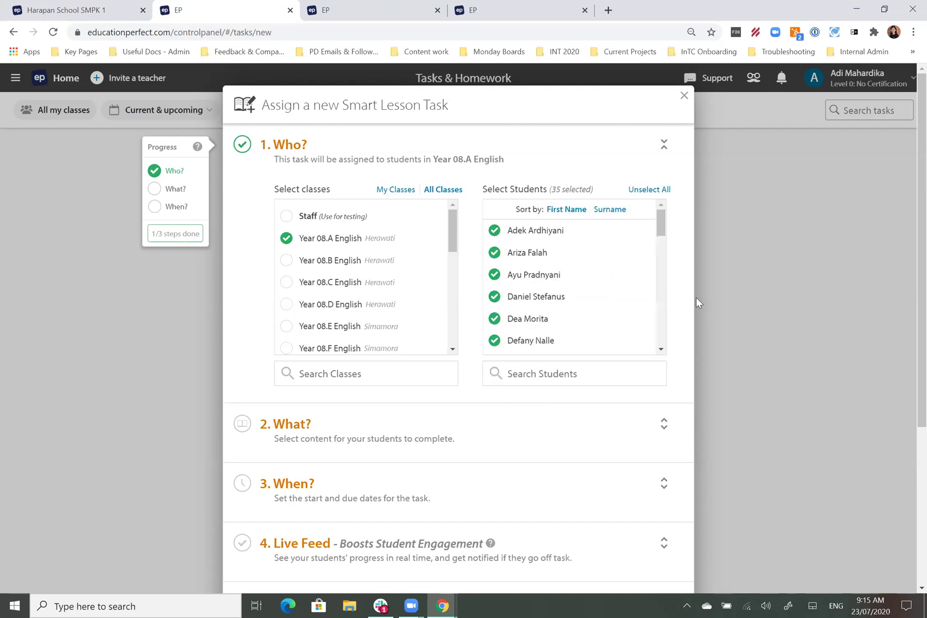
pyautogui.rightClick(588, 295)
pyautogui.click(594, 177)
pyautogui.click(384, 162)
# Step: Unselect all 35 students, then select only the first three in the list
pyautogui.click(649, 190)
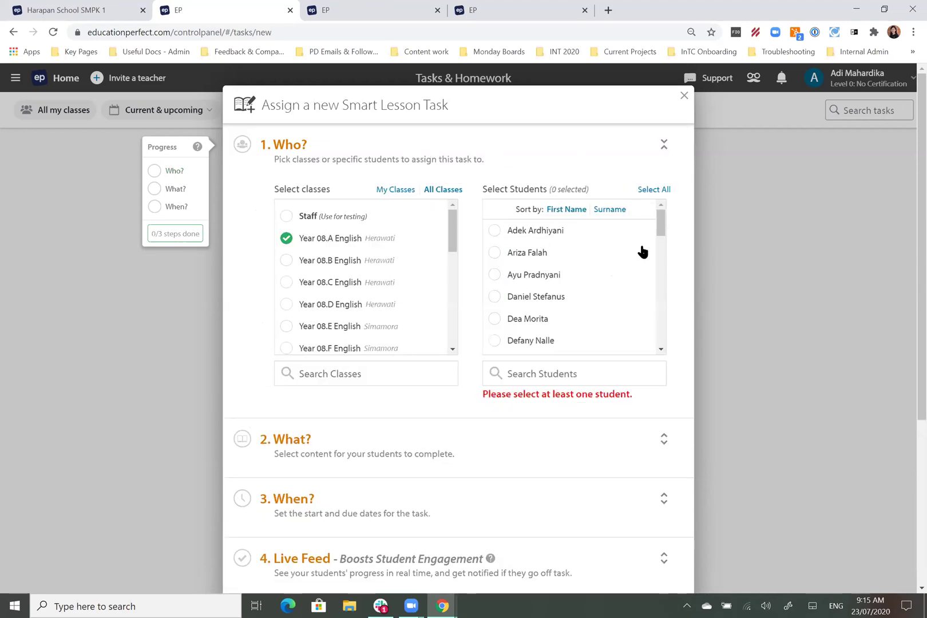
pyautogui.click(540, 231)
pyautogui.click(533, 255)
pyautogui.click(537, 276)
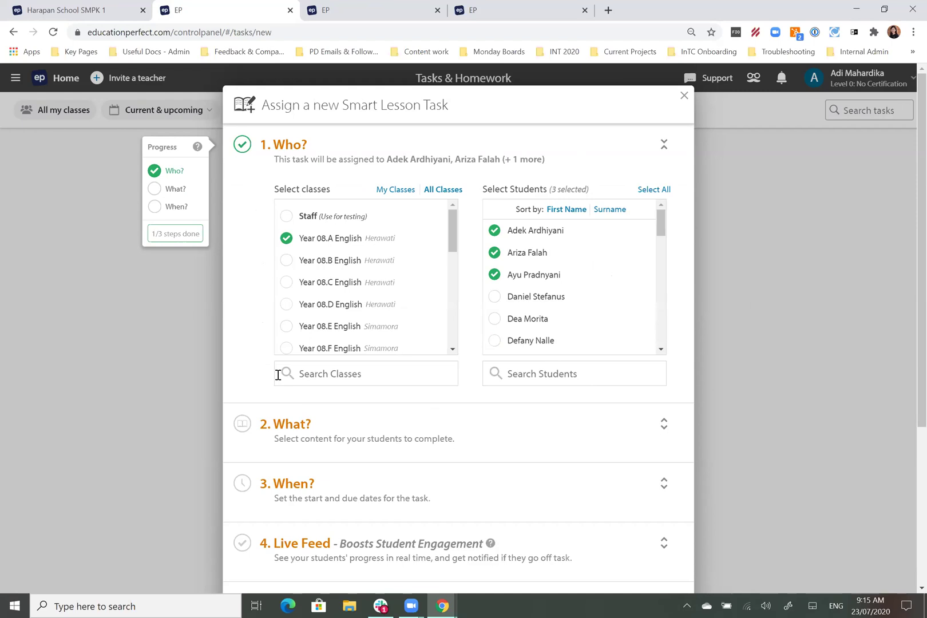
# Step: Open the content picker and browse the Year 07 English strands and topics
pyautogui.click(393, 441)
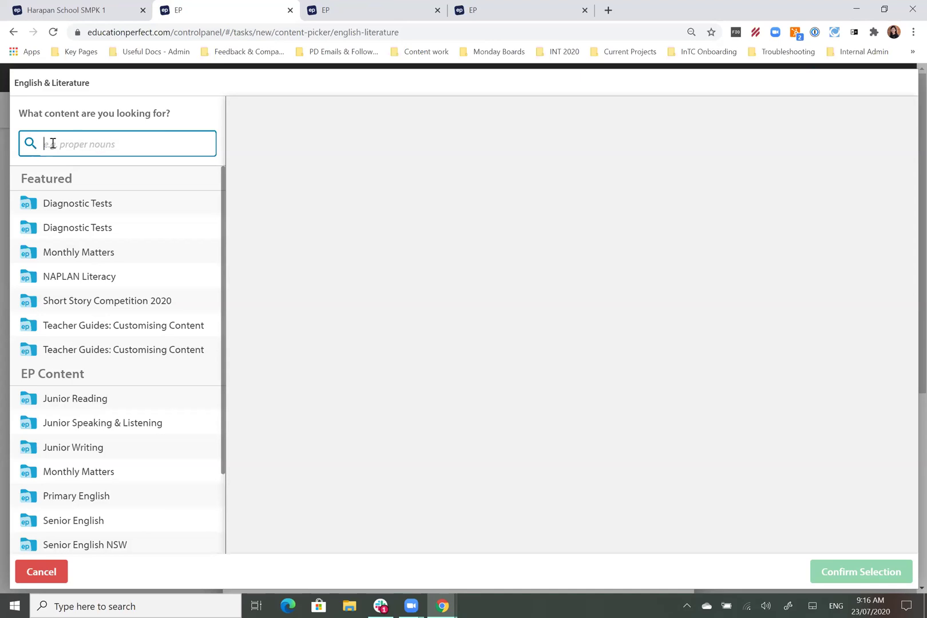
pyautogui.scroll(-2, 136, 336)
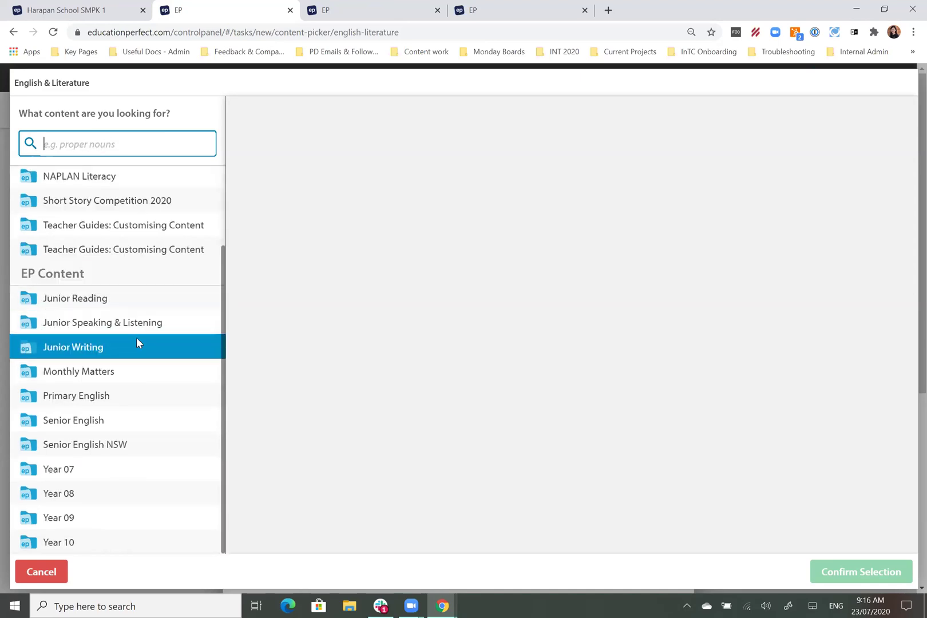
pyautogui.click(80, 478)
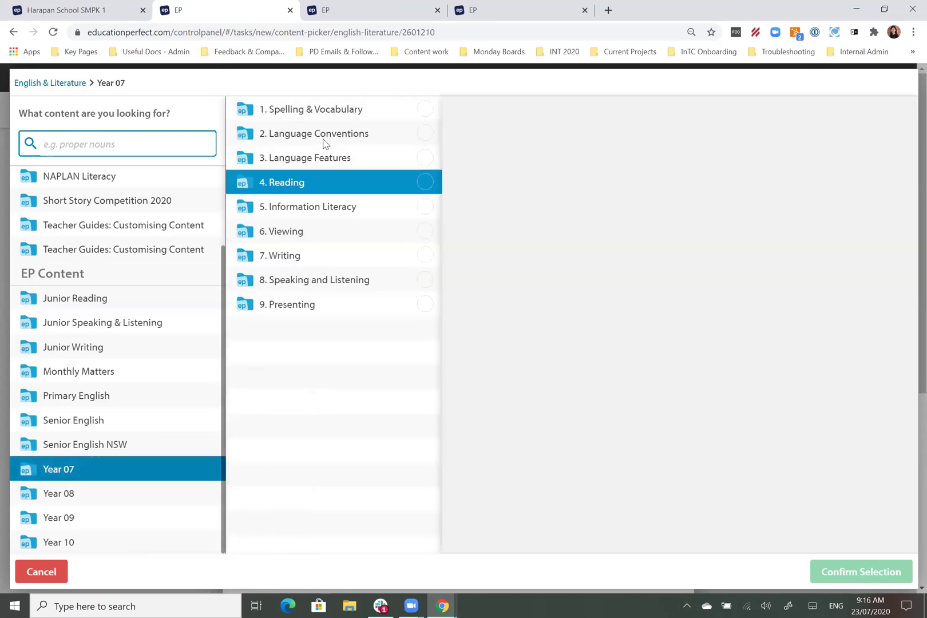
pyautogui.click(324, 115)
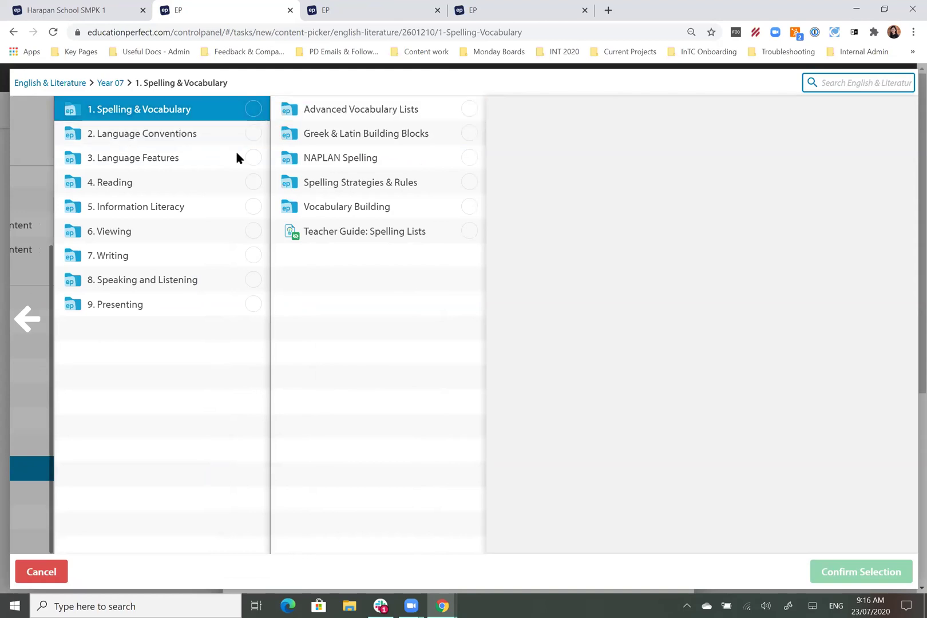
pyautogui.click(177, 204)
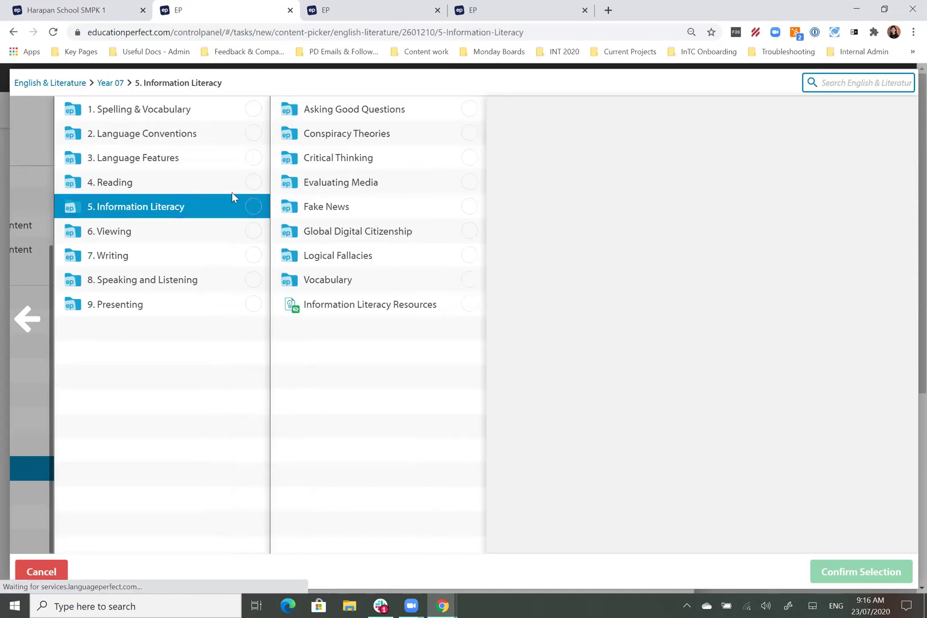
pyautogui.click(412, 117)
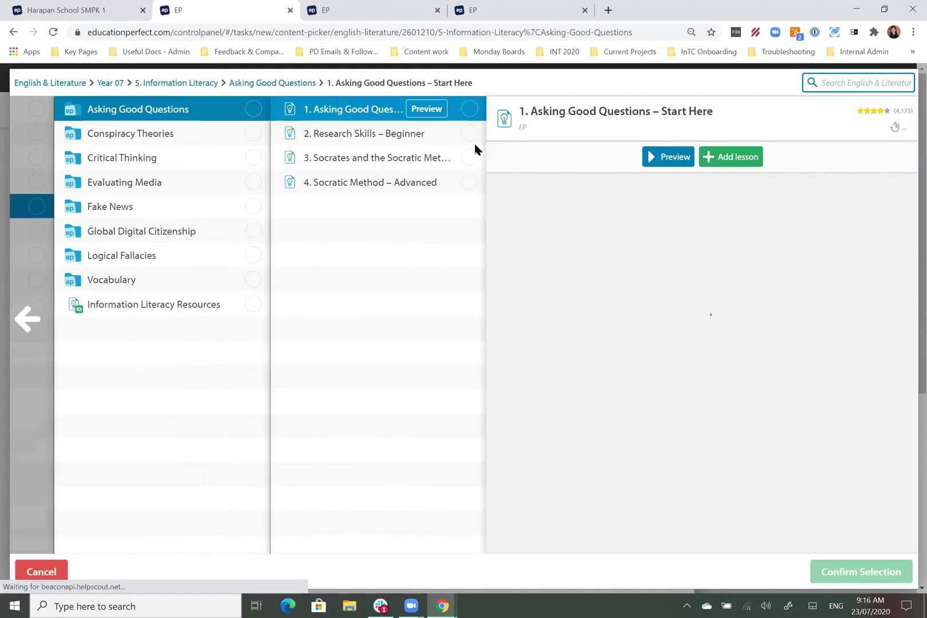
pyautogui.click(253, 109)
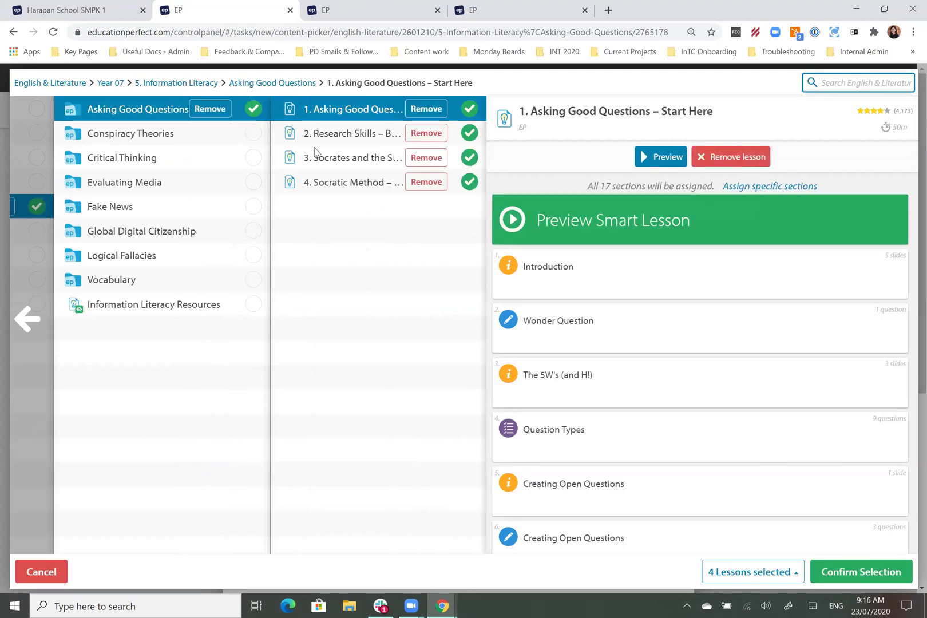
pyautogui.click(252, 110)
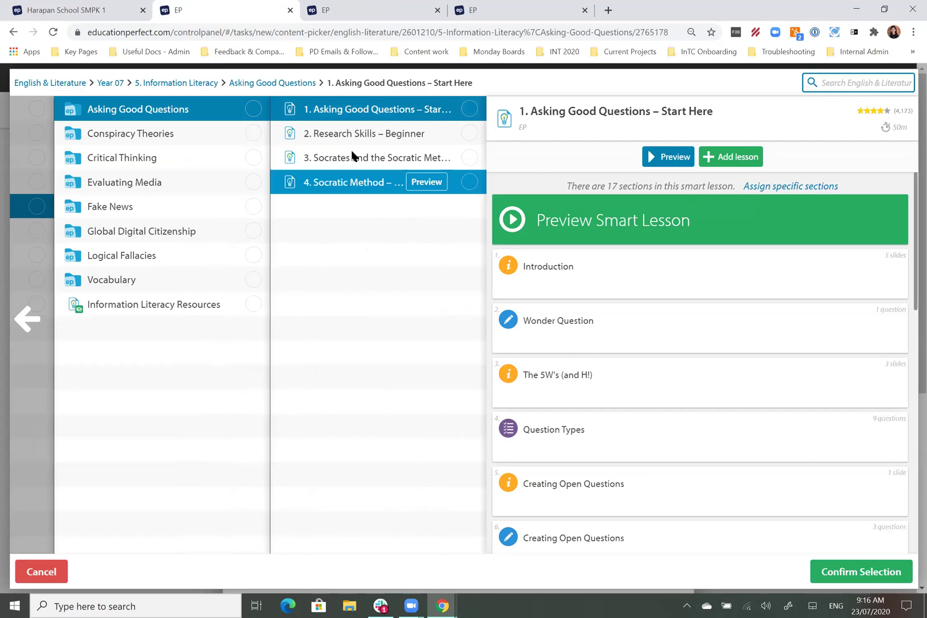
# Step: Select 2. Sentence Building – Intermediate from Year 07 Writing and confirm it
pyautogui.click(19, 322)
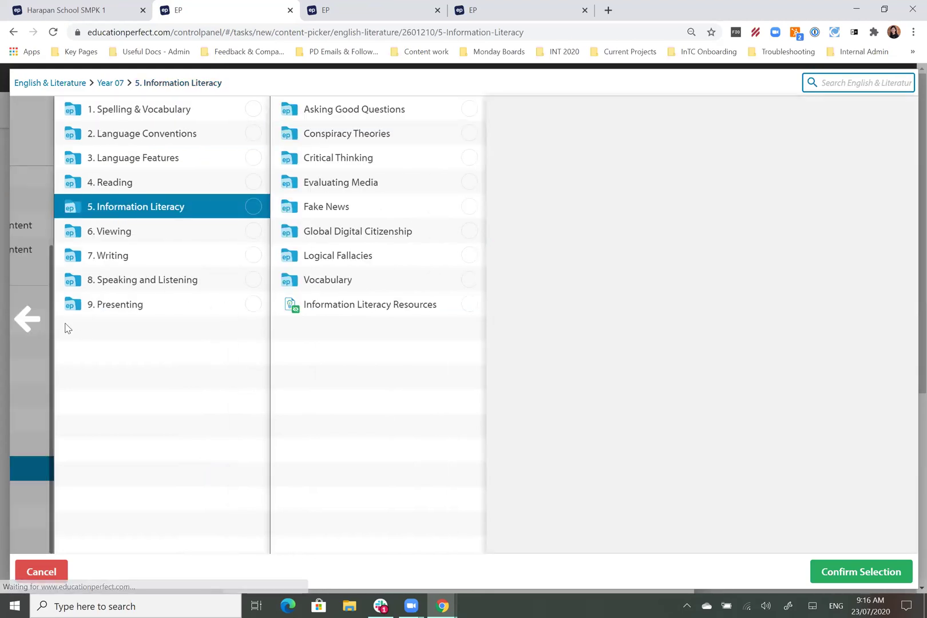
pyautogui.click(146, 262)
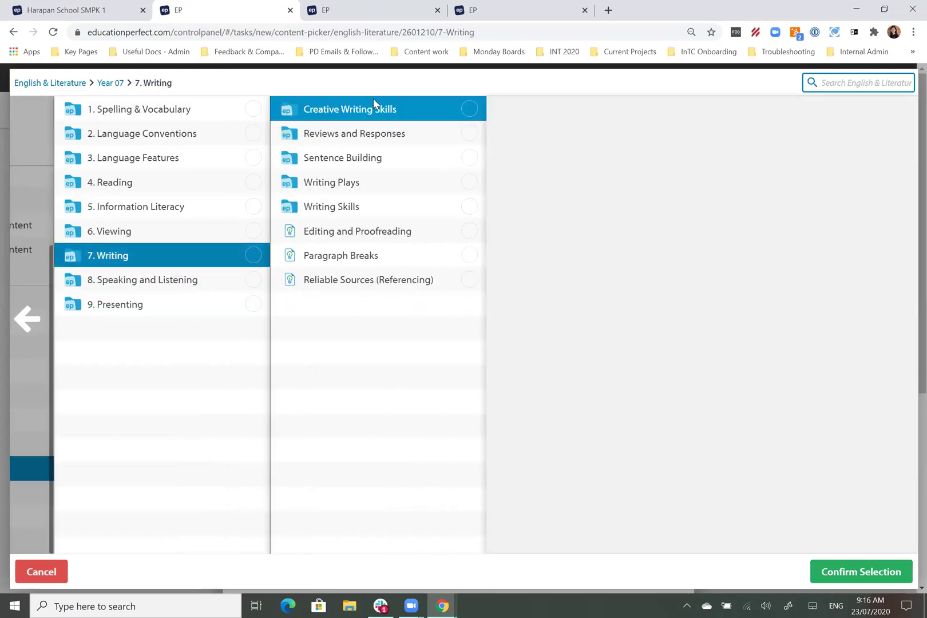
pyautogui.click(368, 166)
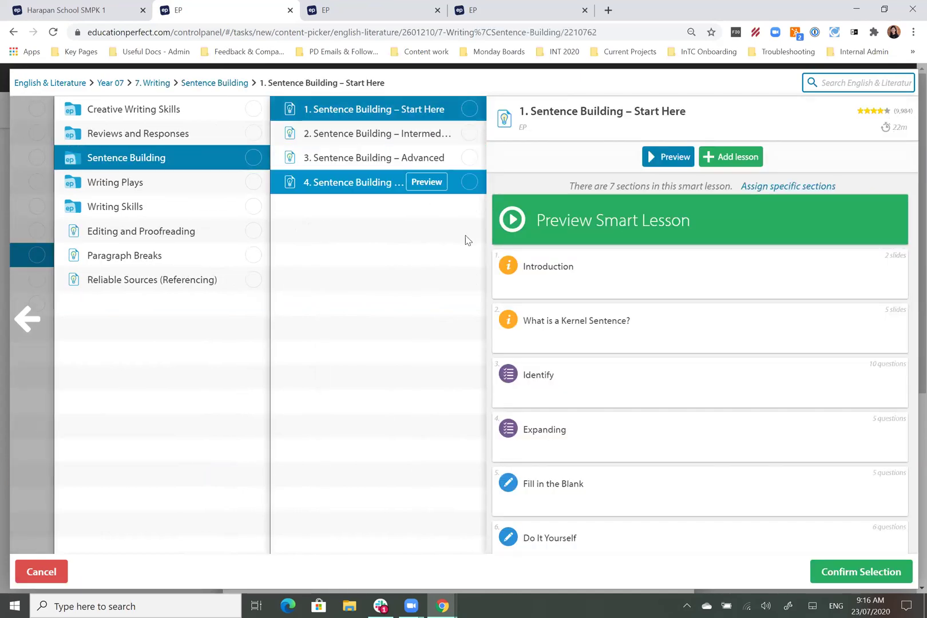
pyautogui.click(468, 134)
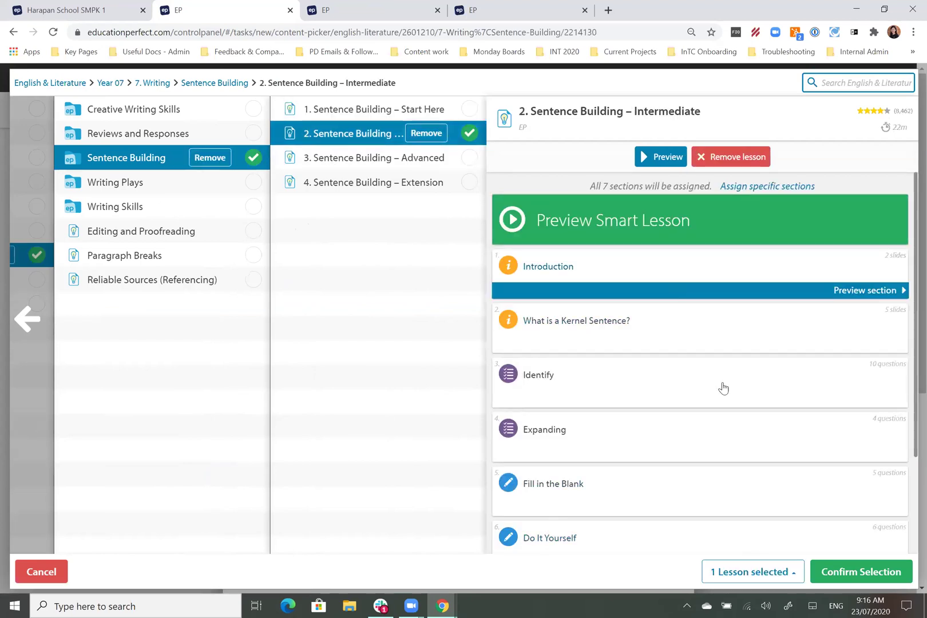
pyautogui.click(862, 570)
pyautogui.scroll(-2, 465, 506)
pyautogui.scroll(-1, 465, 506)
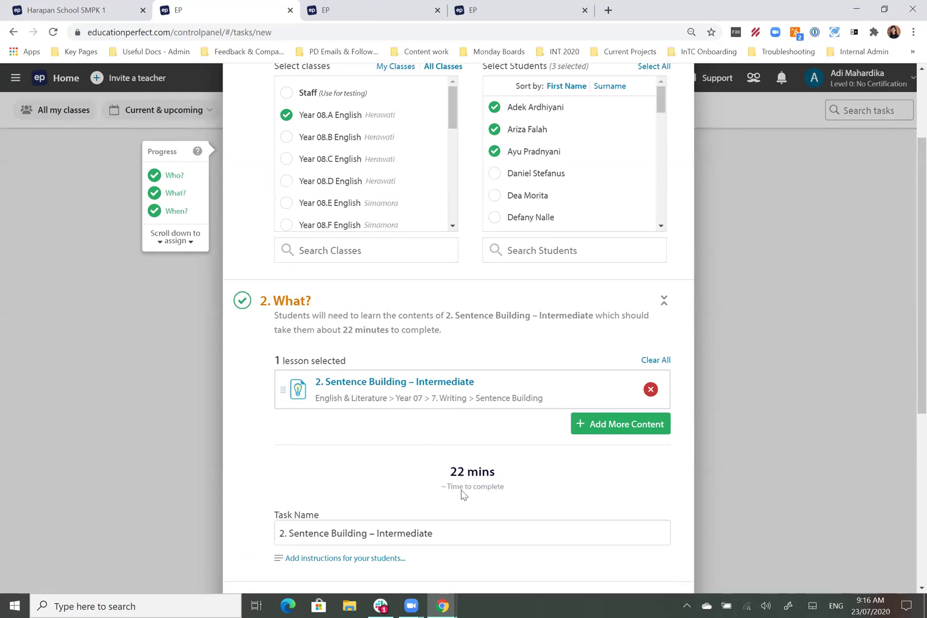
pyautogui.scroll(-1, 474, 478)
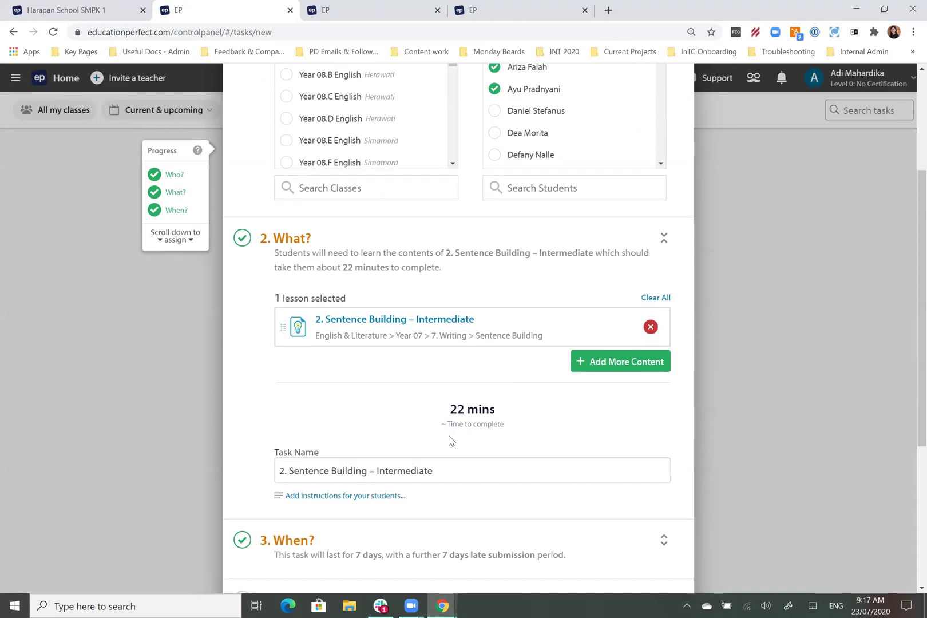
pyautogui.scroll(-1, 467, 420)
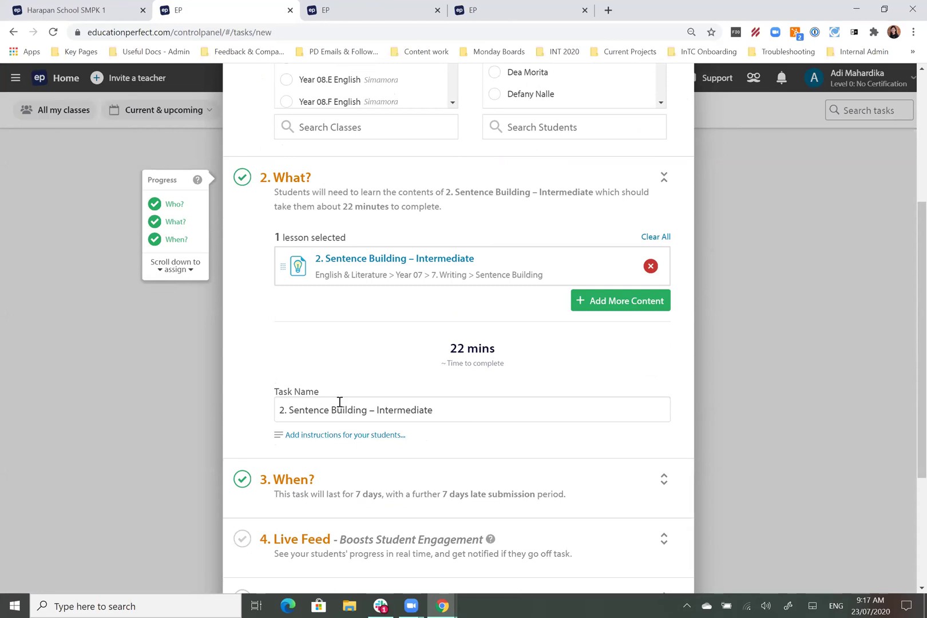
# Step: Name the task 'Tugas Hari Kamis - Sentence Building' with description 'Please complete this lesson by the end of today!'
pyautogui.click(295, 436)
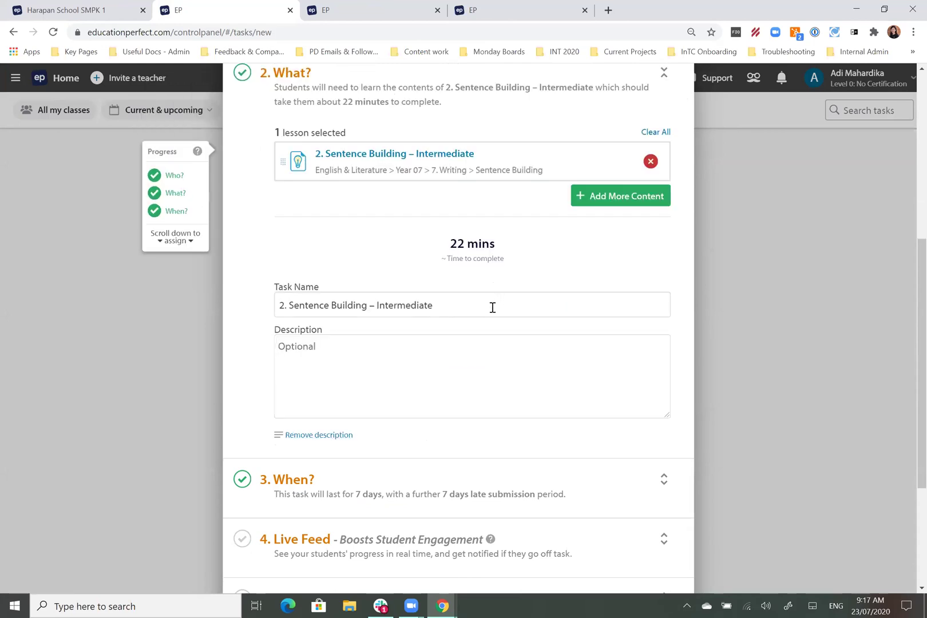
pyautogui.moveTo(490, 306); pyautogui.dragTo(261, 316)
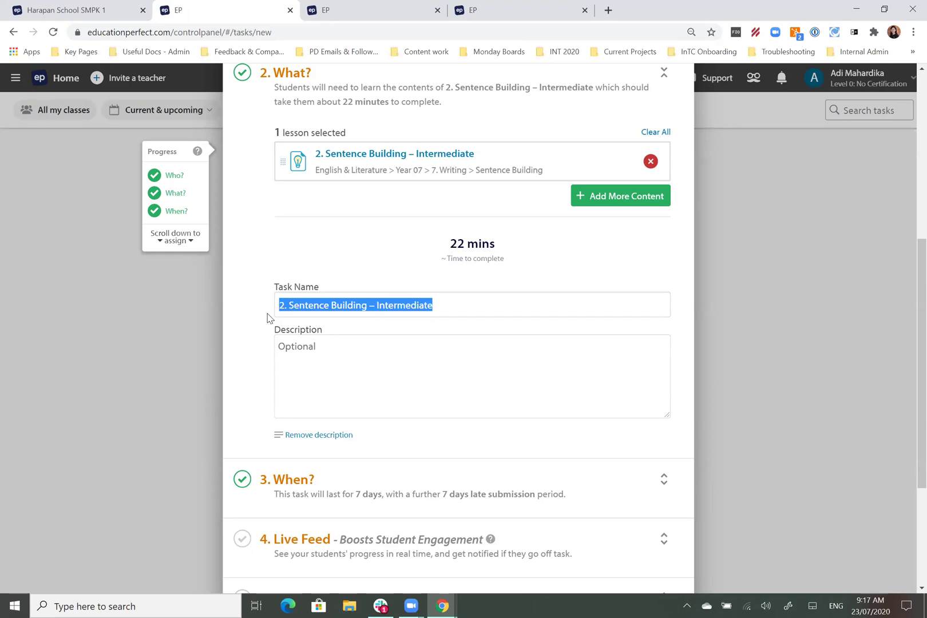
pyautogui.write('Tugas Hari Ka')
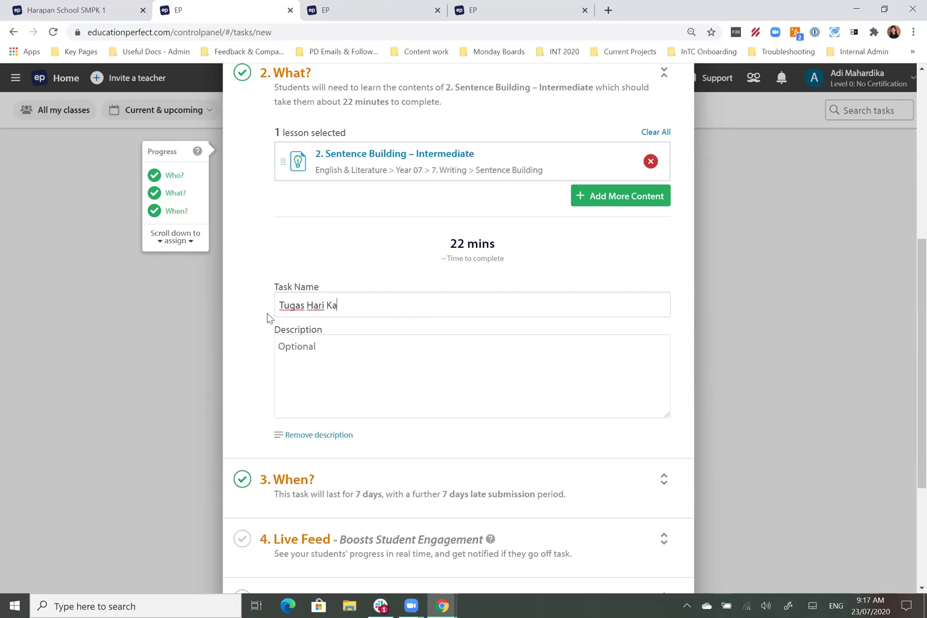
pyautogui.write('mis - Sentence Building')
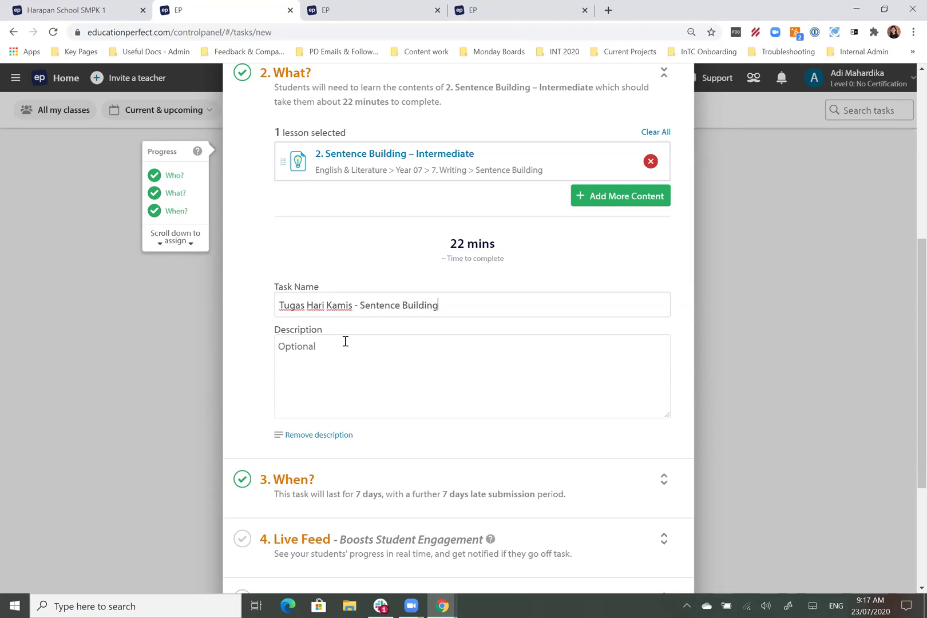
pyautogui.click(359, 361)
pyautogui.write('Please complete')
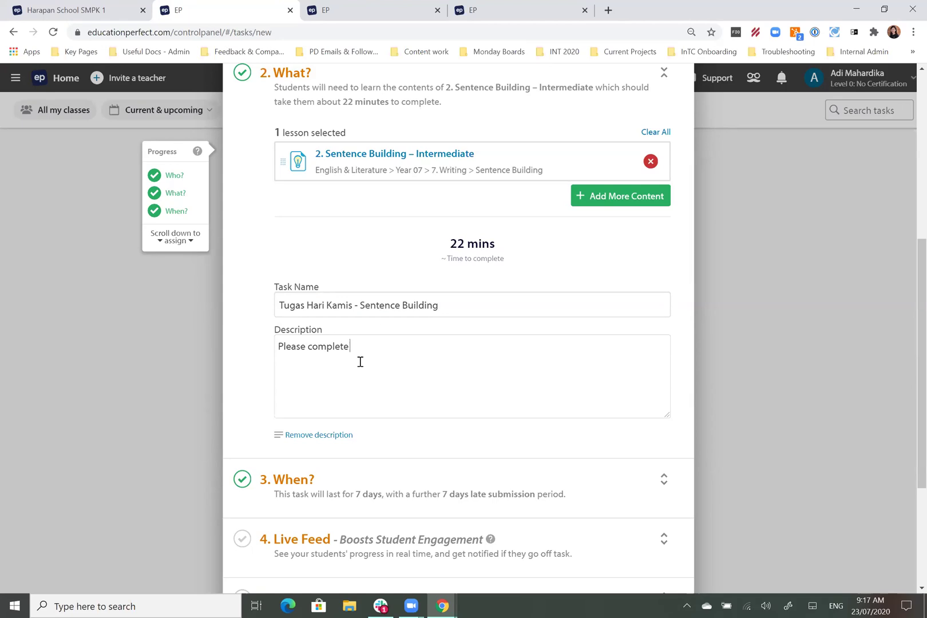
pyautogui.write(' this hlesson by the end of today!')
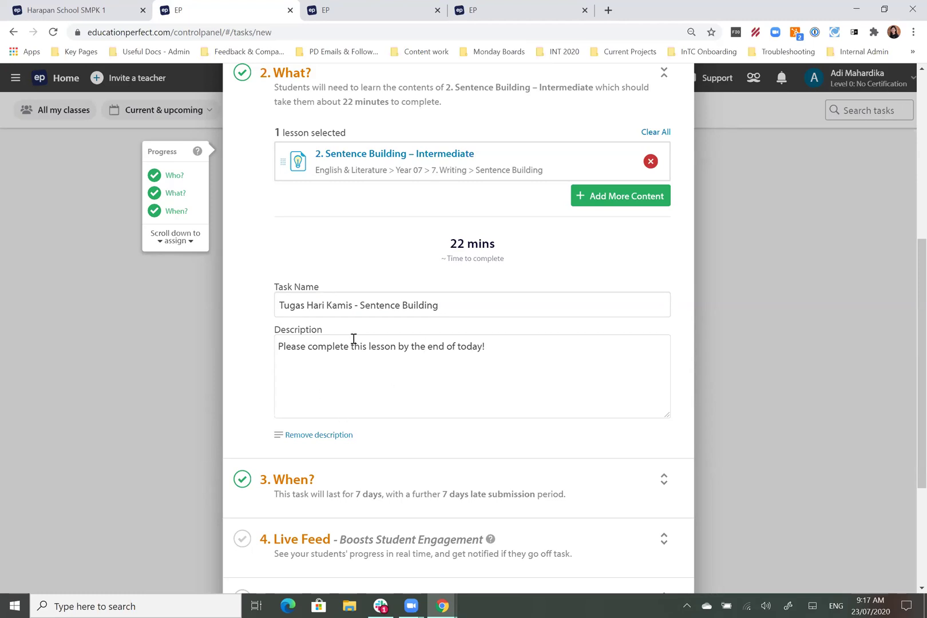
pyautogui.scroll(-2, 772, 378)
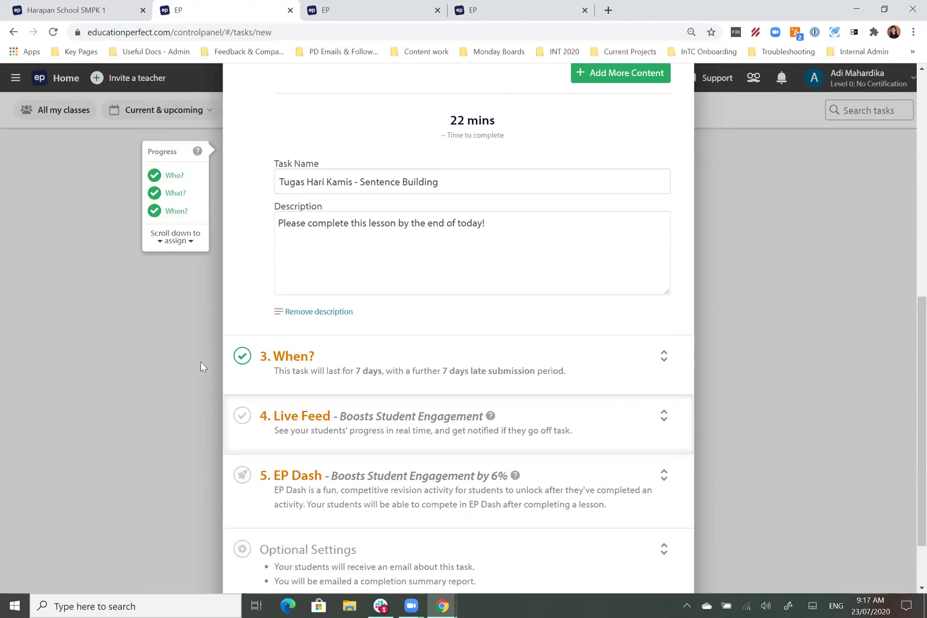
# Step: Set the task's end date to 24 July, making it a one-day task
pyautogui.click(344, 376)
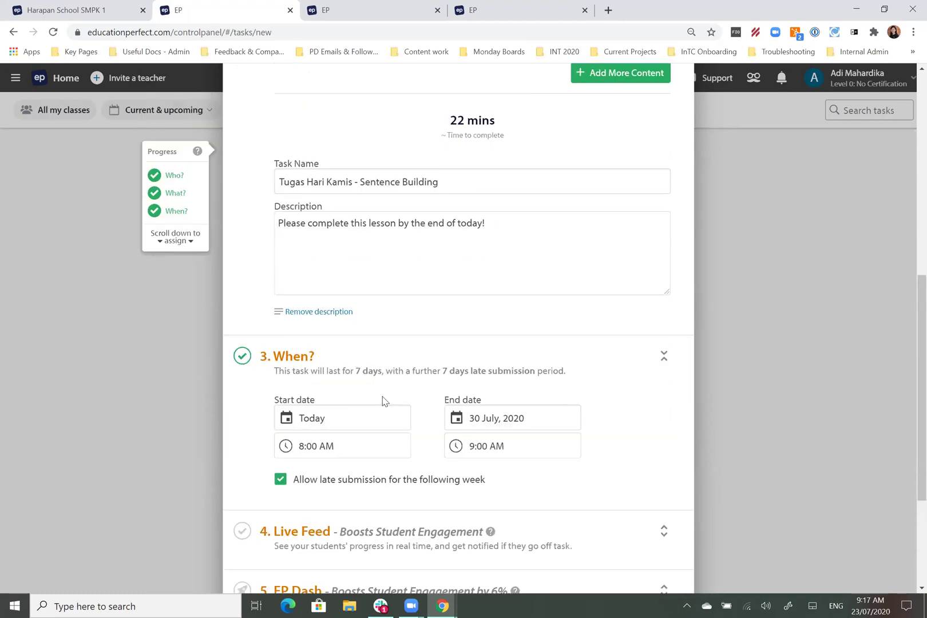
pyautogui.scroll(-2, 387, 429)
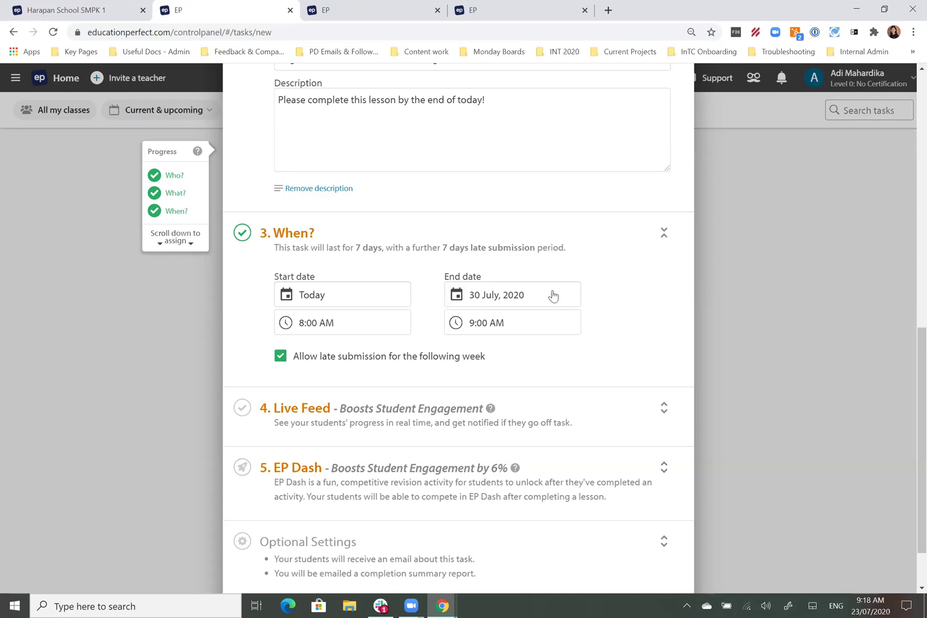
pyautogui.click(532, 295)
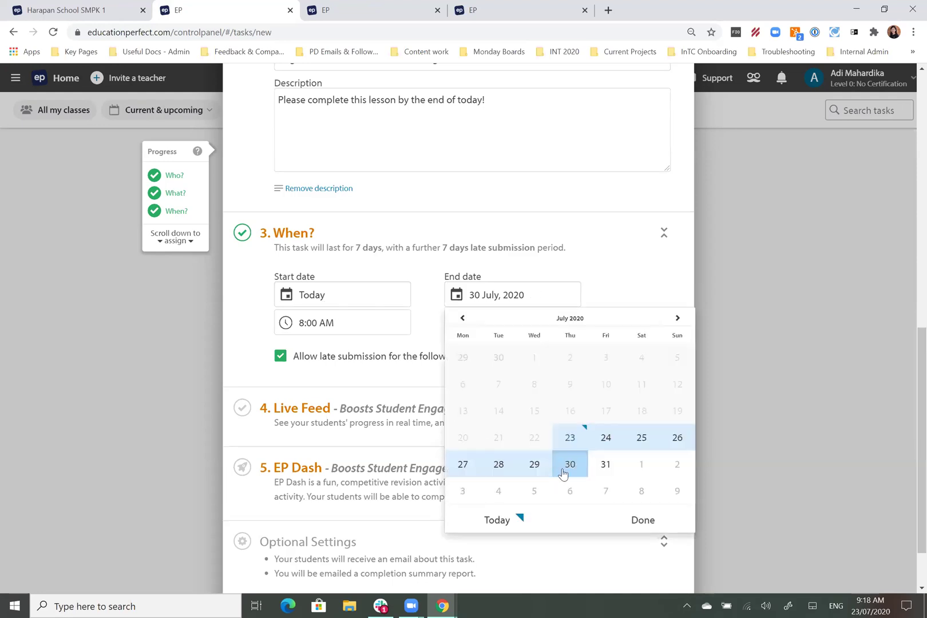
pyautogui.click(607, 438)
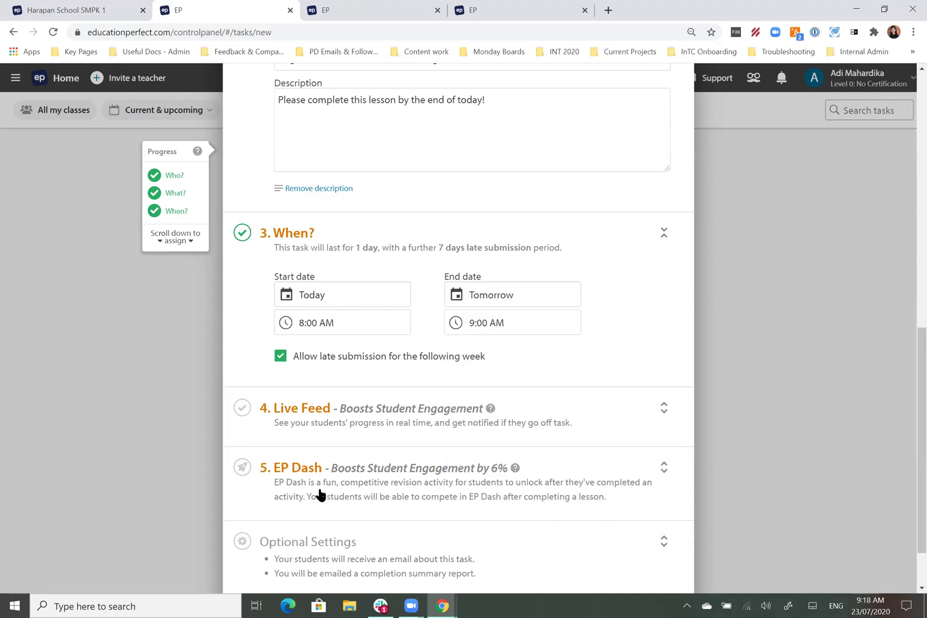
pyautogui.scroll(-2, 369, 500)
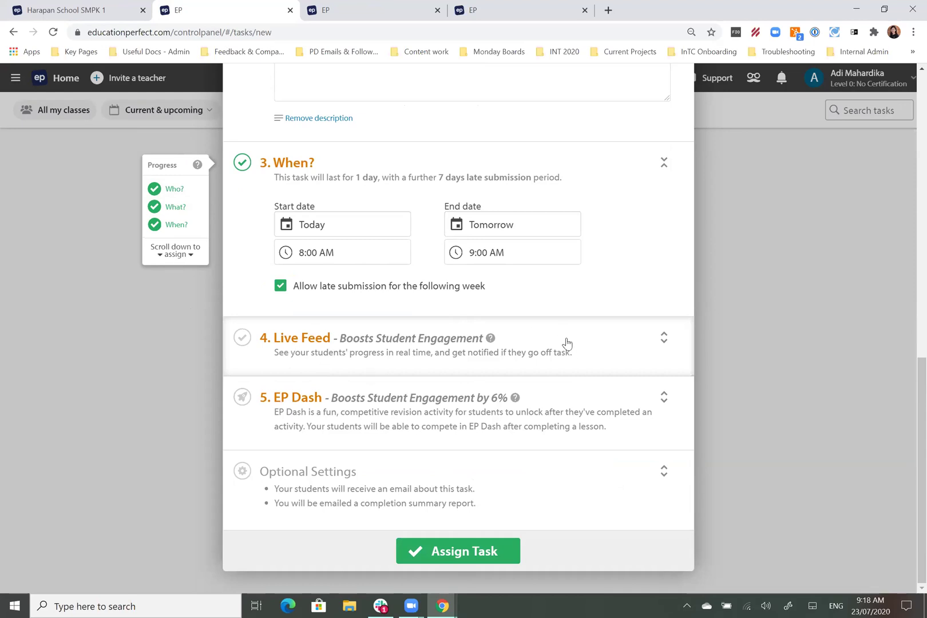
# Step: Expand the Live Feed settings and keep 'Notify me when students go off task' turned on
pyautogui.click(586, 343)
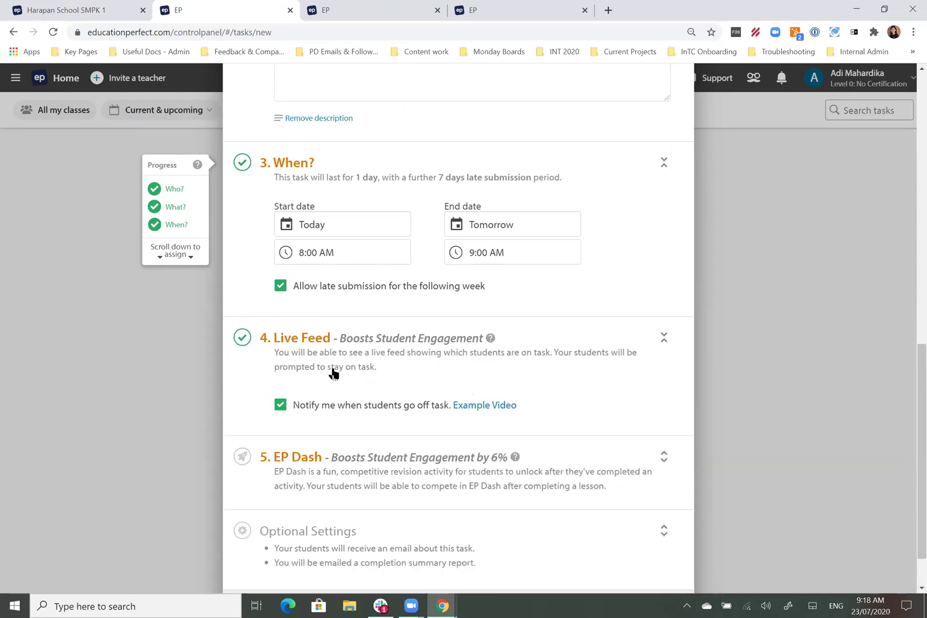
pyautogui.click(280, 405)
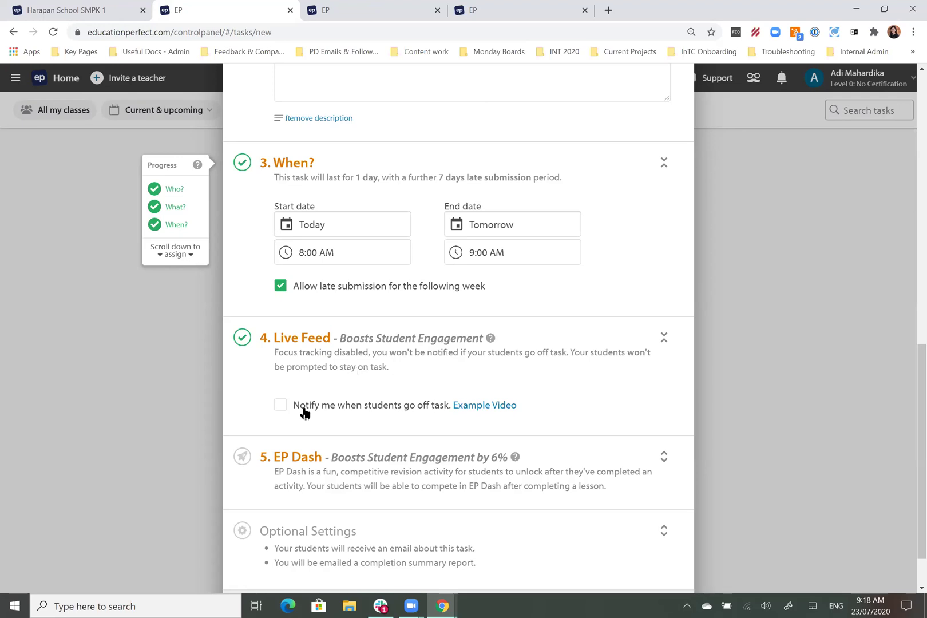
pyautogui.click(279, 405)
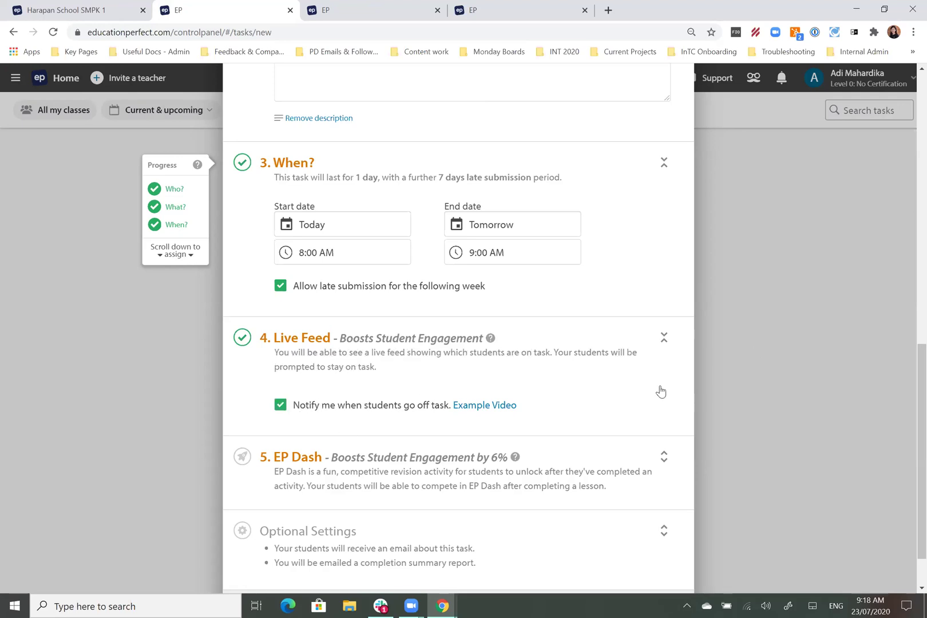